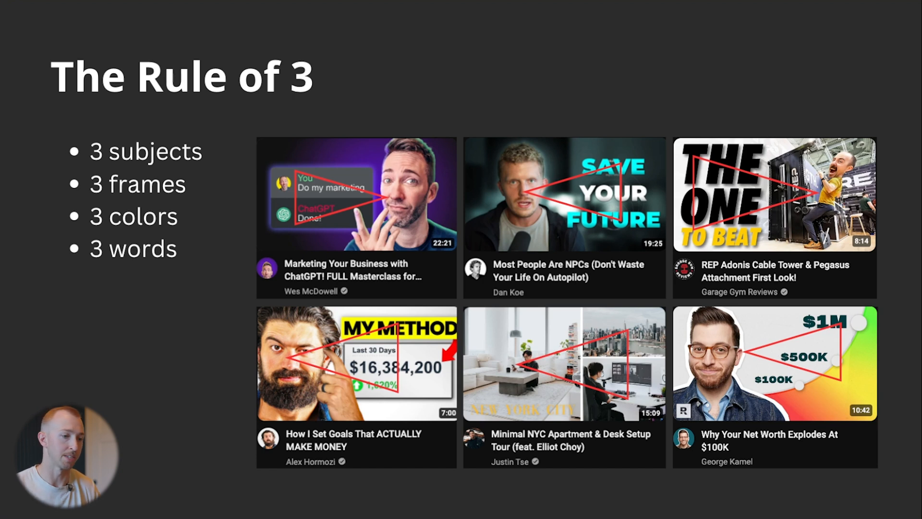
key("Right")
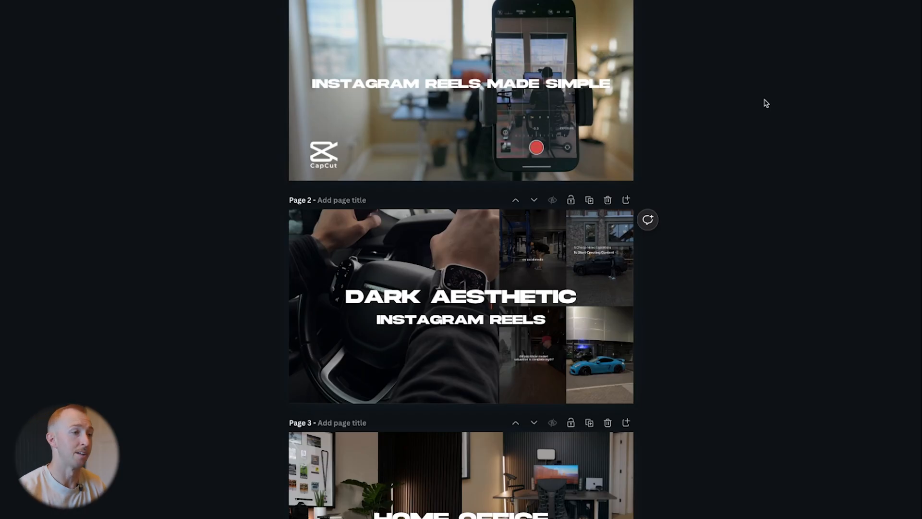
- Review the existing thumbnail pages in the design, comparing their subjects, frames, colours and wording
scroll(771, 120, "up", 1)
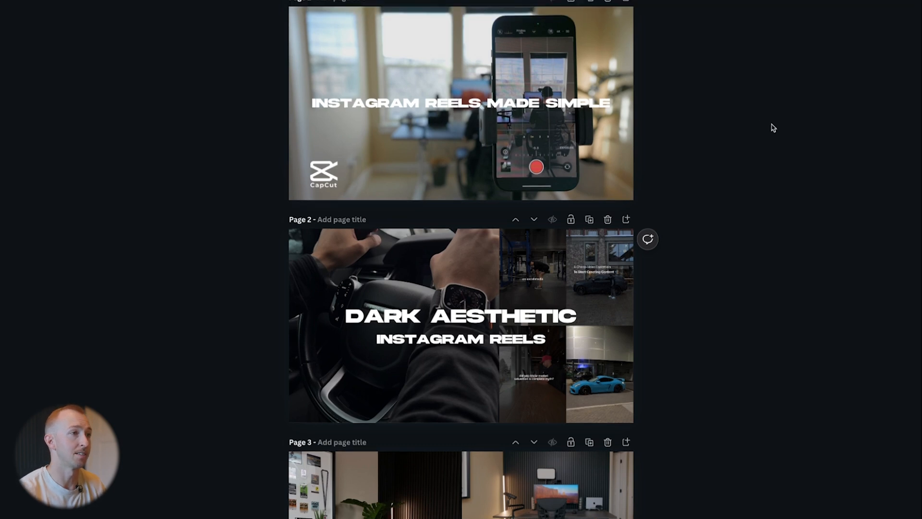
scroll(763, 126, "down", 2)
scroll(763, 125, "down", 7)
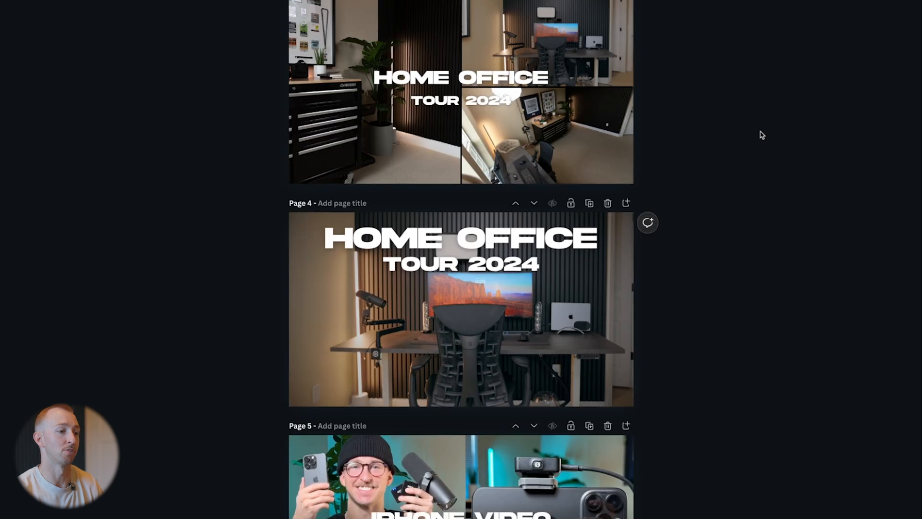
scroll(762, 135, "down", 7)
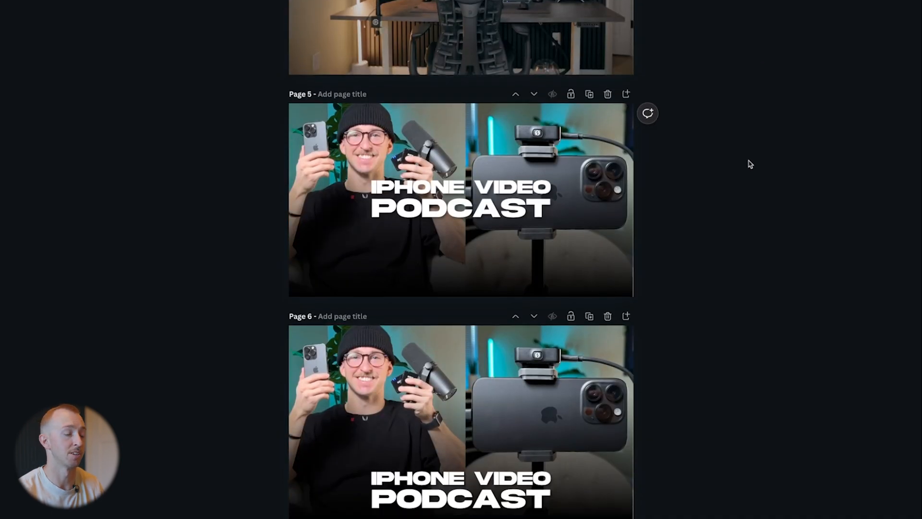
scroll(751, 164, "down", 12)
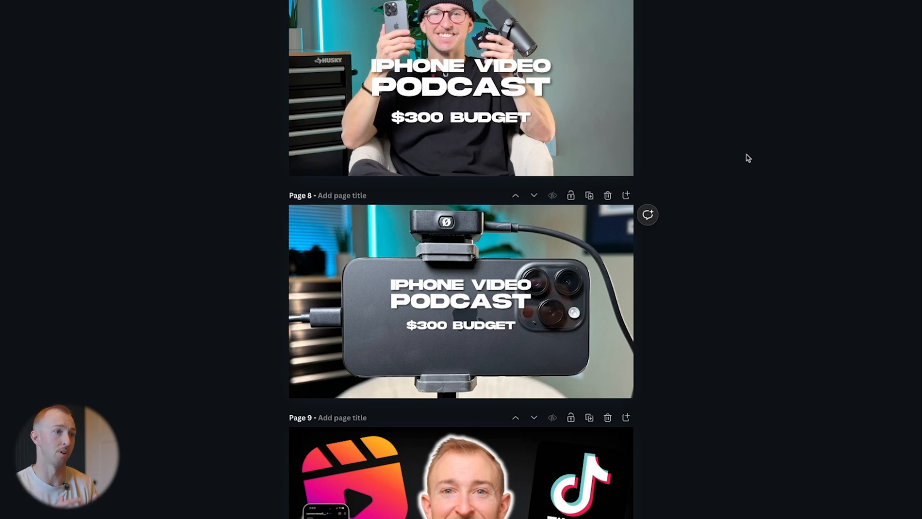
scroll(710, 217, "down", 1)
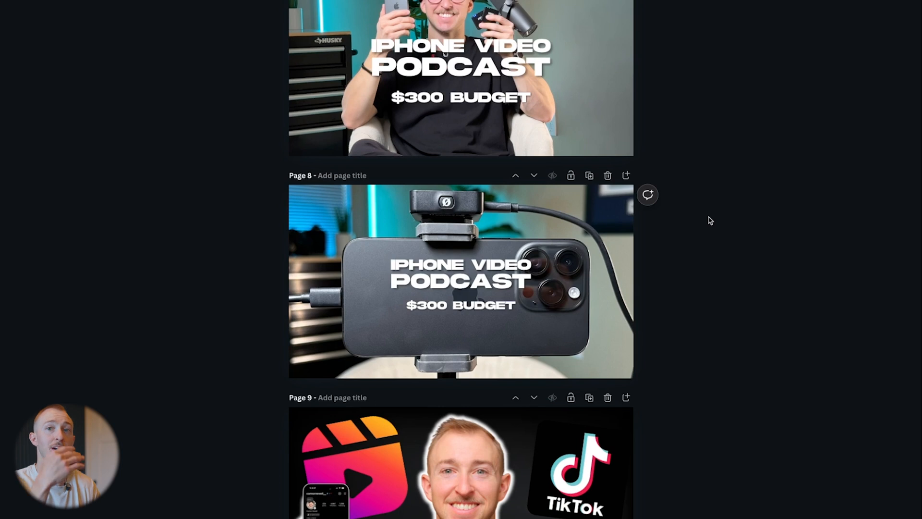
scroll(711, 220, "down", 5)
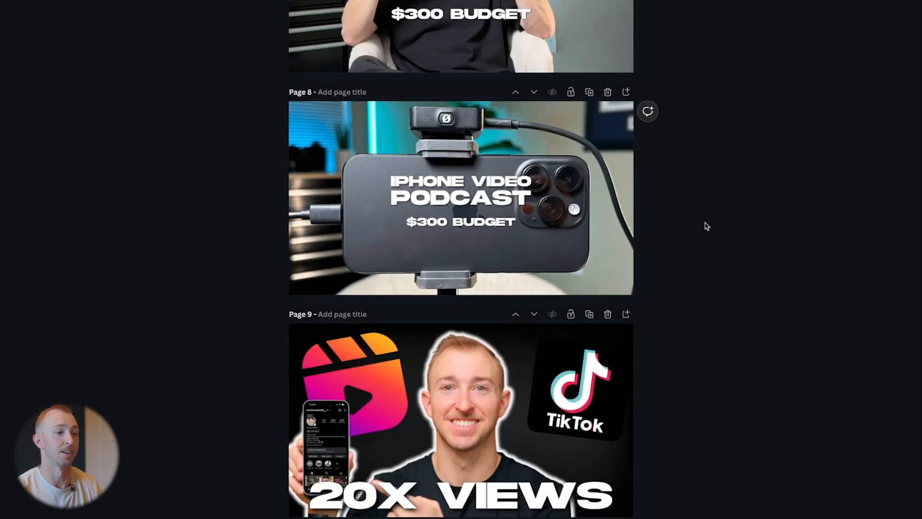
scroll(701, 250, "down", 3)
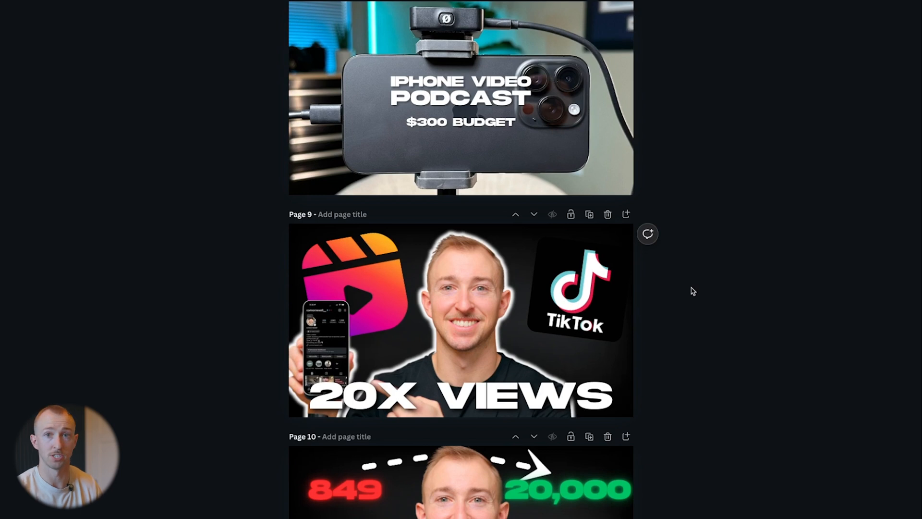
scroll(693, 284, "down", 13)
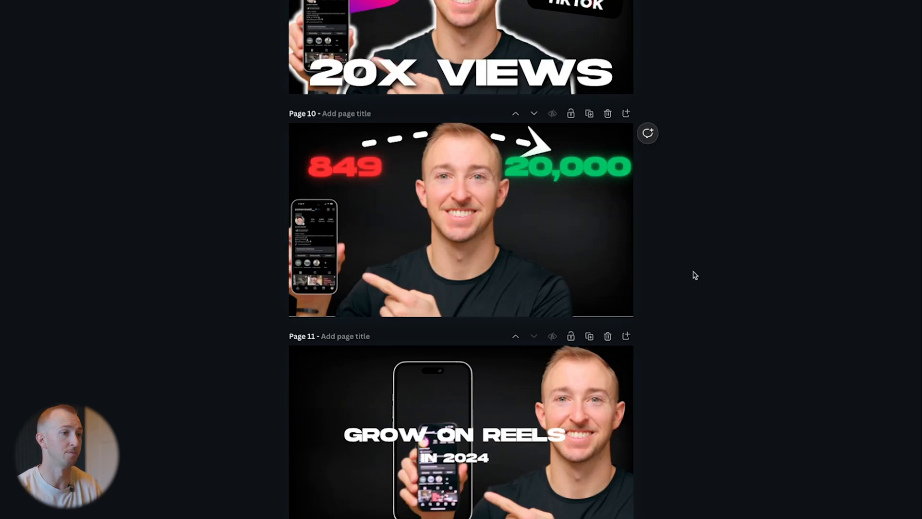
scroll(695, 275, "up", 20)
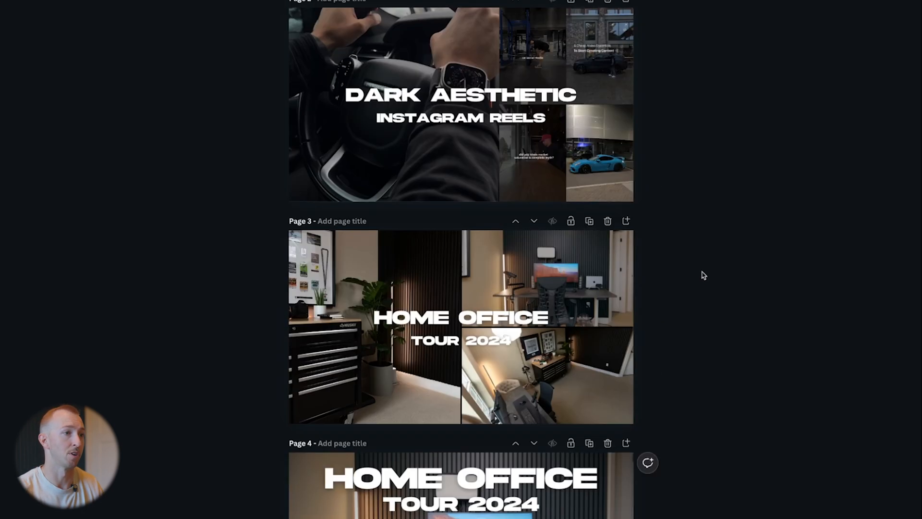
scroll(702, 272, "up", 9)
- Search the home page for "youtube thumbnail" and open the YouTube Thumbnail template collection (1280 × 720 px)
scroll(706, 202, "down", 5)
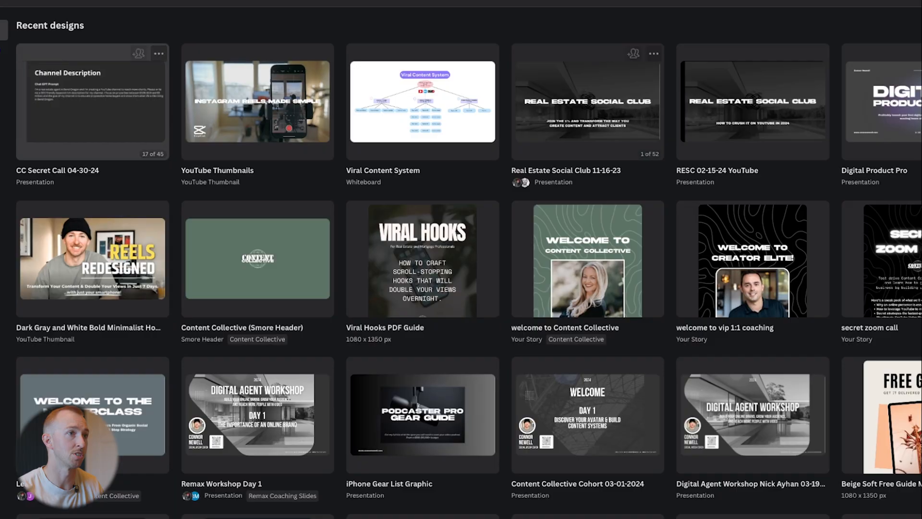
scroll(410, 37, "up", 9)
left_click(447, 74)
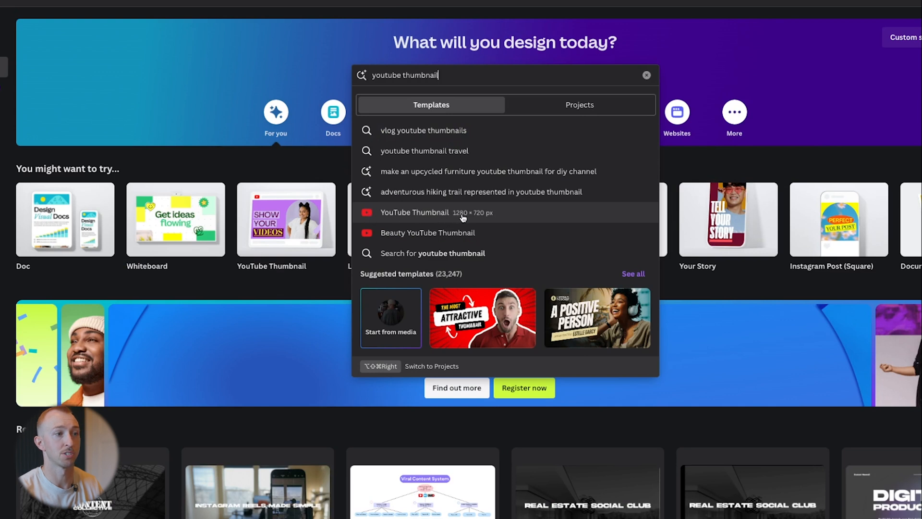
left_click(501, 213)
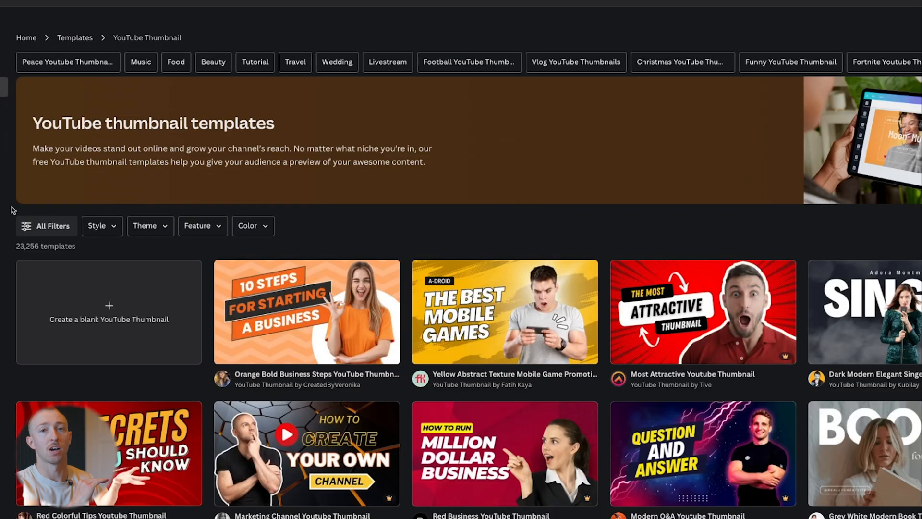
- Browse the YouTube thumbnail templates for layout, text and colour ideas
scroll(13, 210, "down", 3)
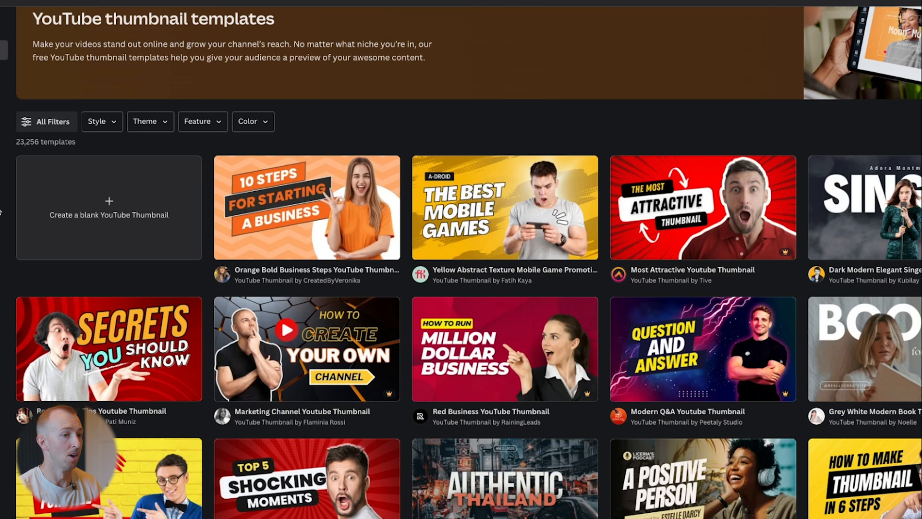
scroll(1, 211, "down", 2)
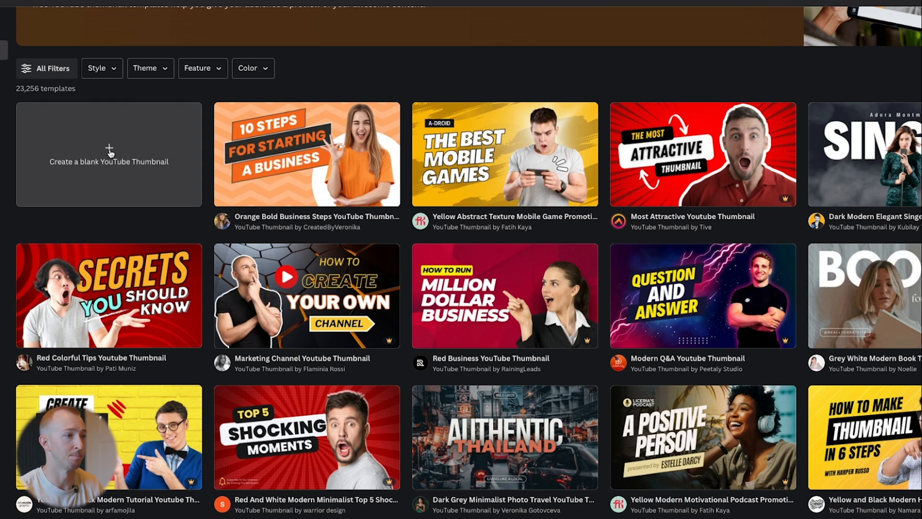
scroll(110, 153, "down", 2)
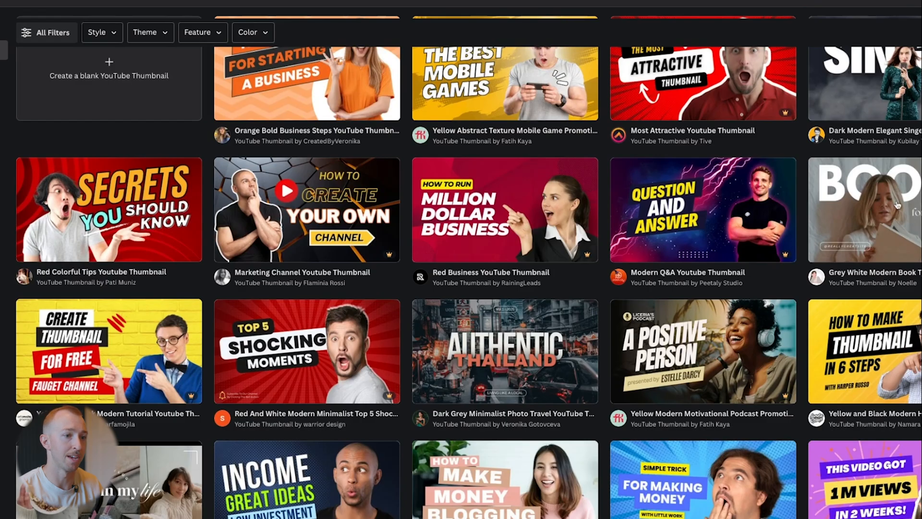
scroll(128, 288, "down", 4)
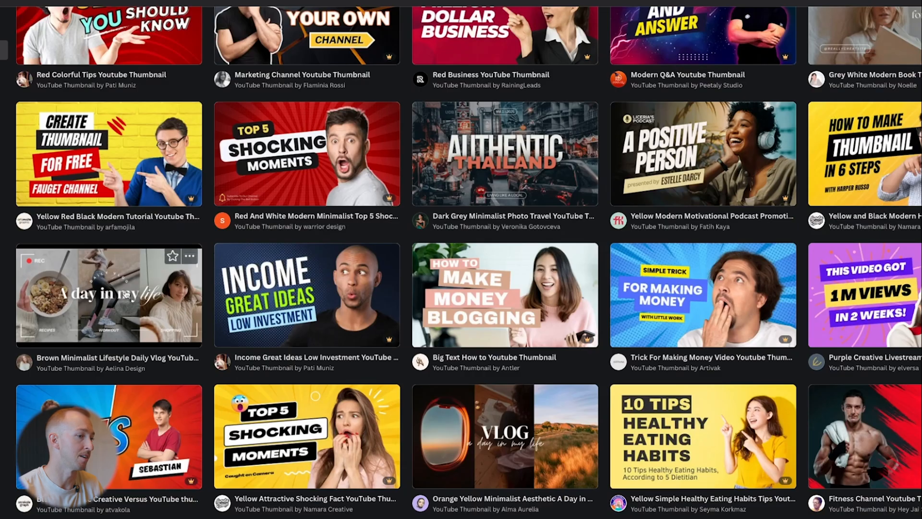
scroll(547, 224, "down", 5)
scroll(529, 235, "down", 4)
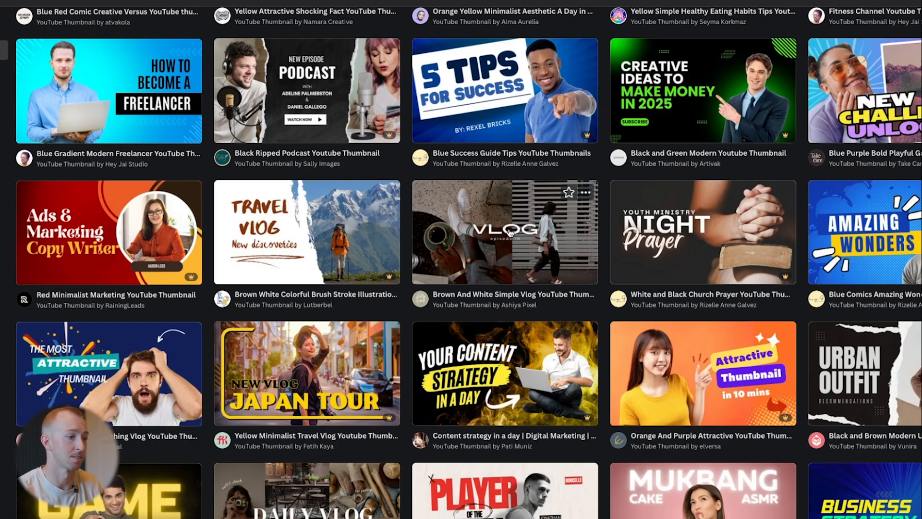
scroll(510, 232, "down", 10)
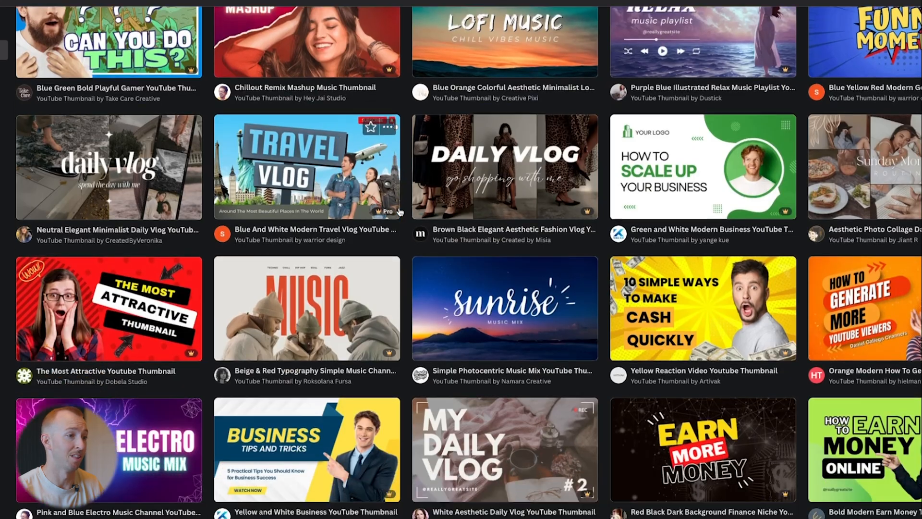
scroll(399, 212, "down", 3)
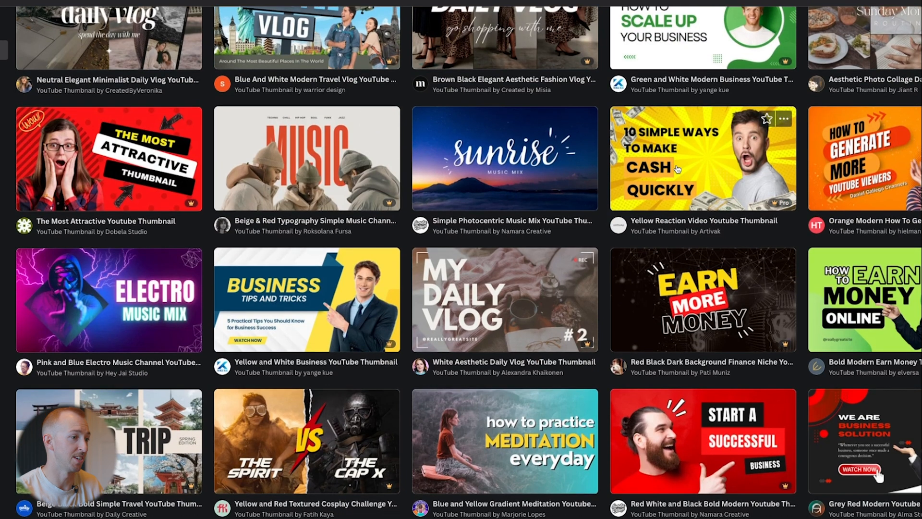
scroll(348, 452, "down", 2)
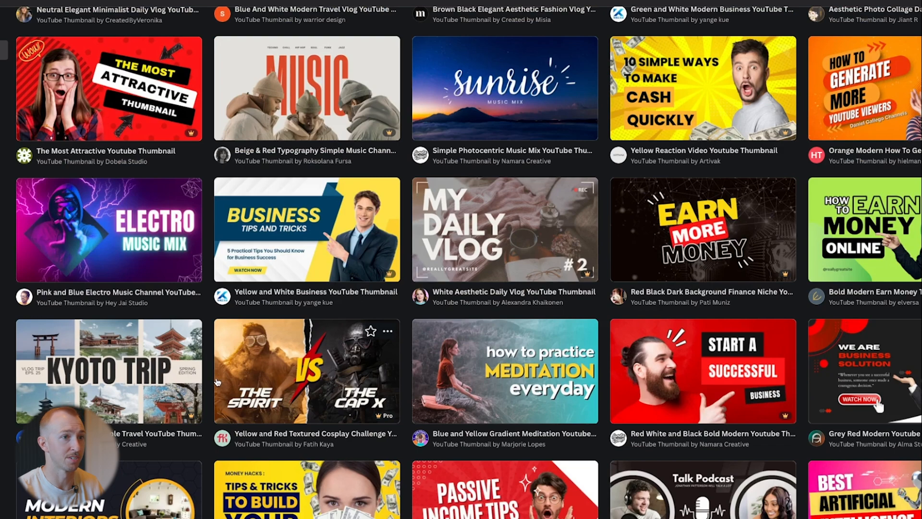
scroll(217, 382, "up", 5)
scroll(236, 363, "up", 4)
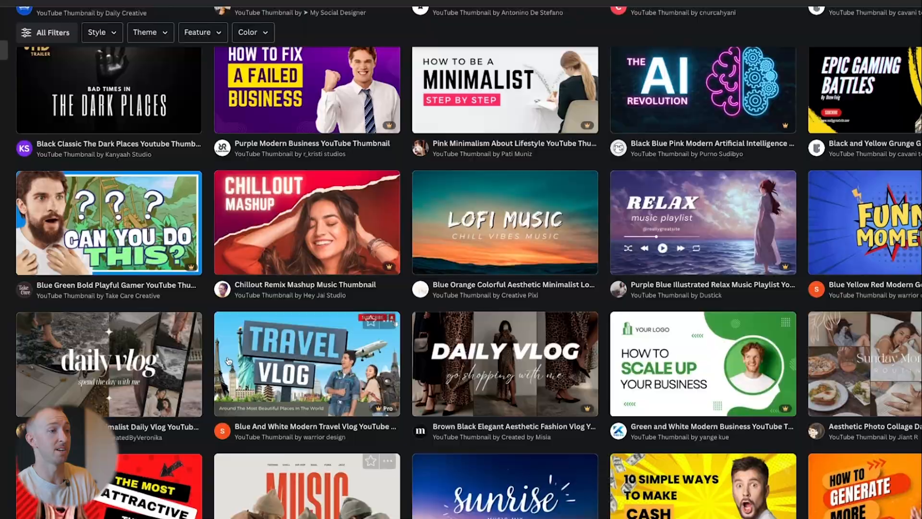
scroll(210, 354, "up", 15)
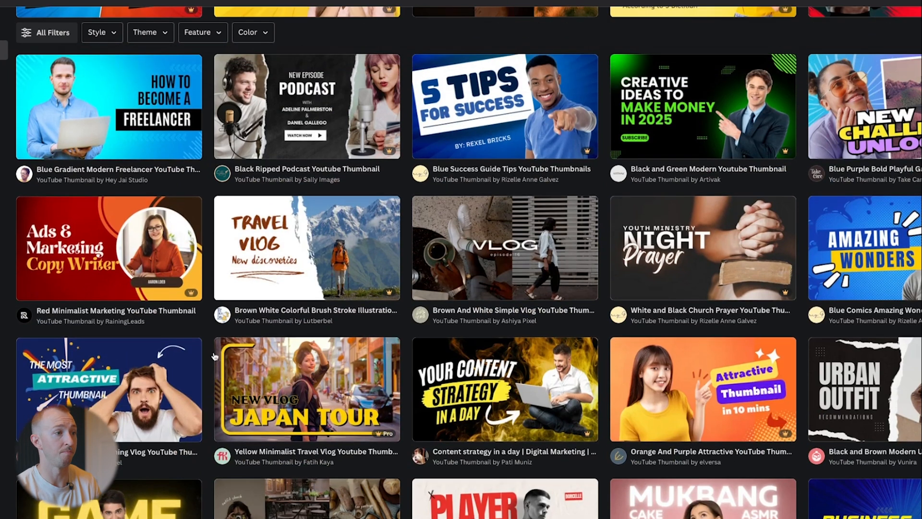
scroll(208, 355, "up", 2)
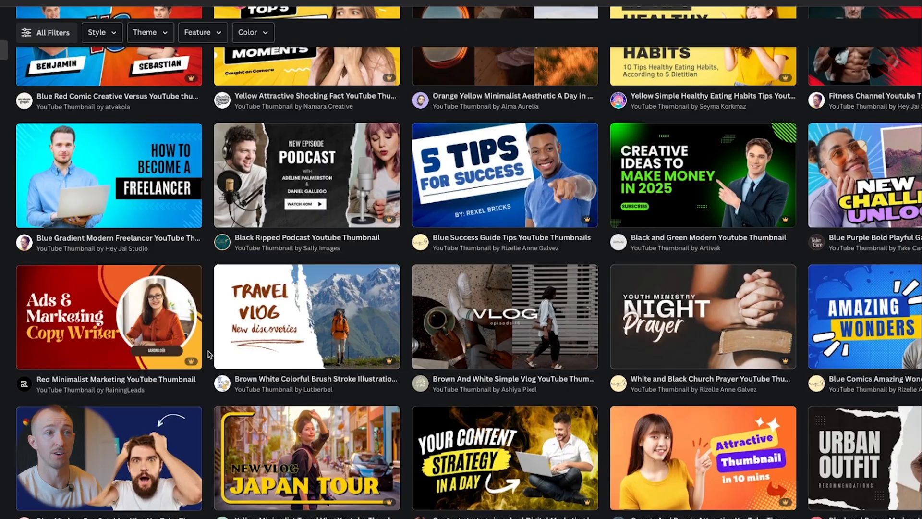
scroll(210, 354, "up", 5)
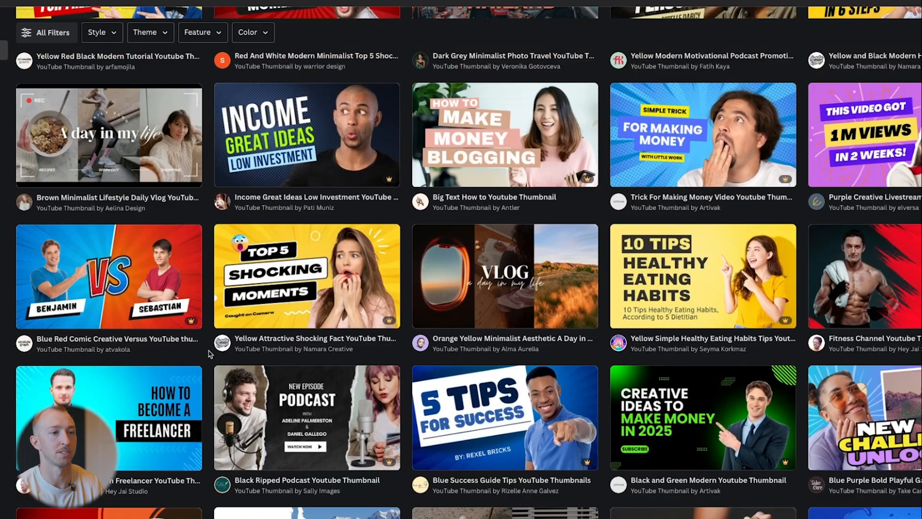
scroll(208, 354, "up", 6)
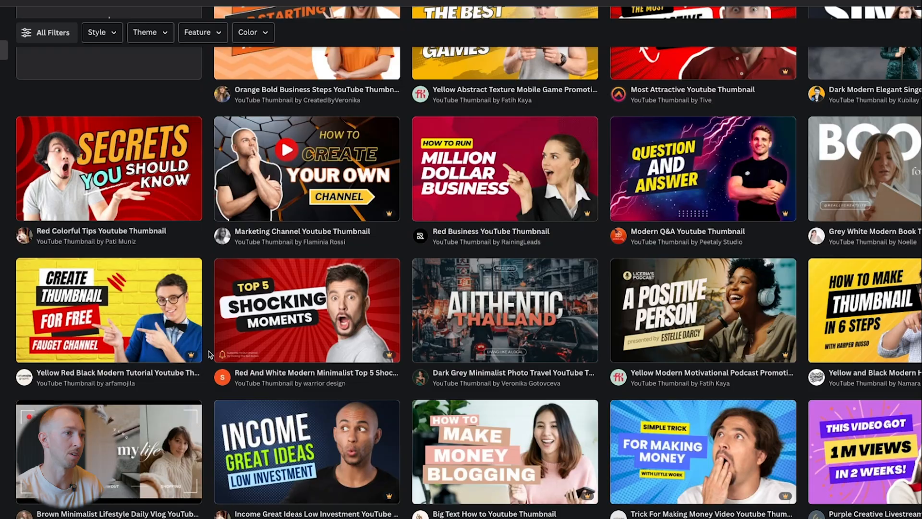
scroll(210, 354, "up", 1)
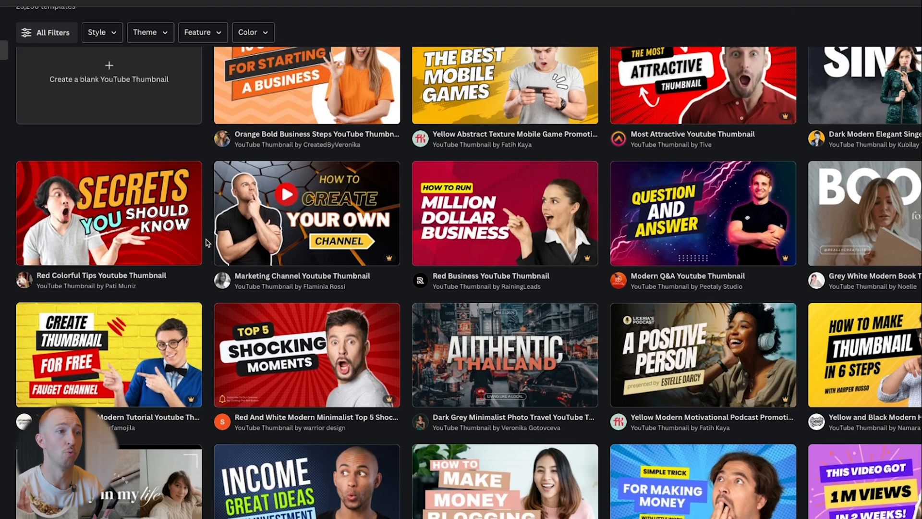
- Create a blank YouTube Thumbnail design from the template collection
scroll(207, 243, "up", 3)
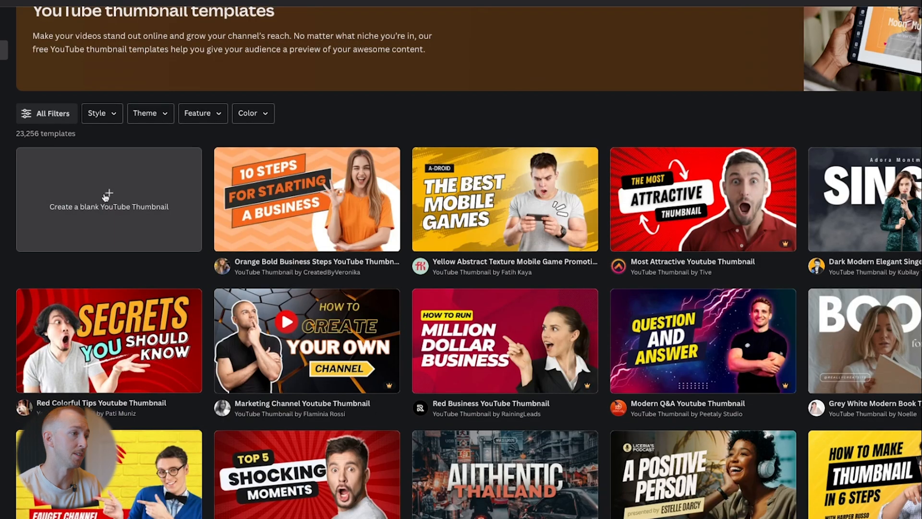
left_click(109, 197)
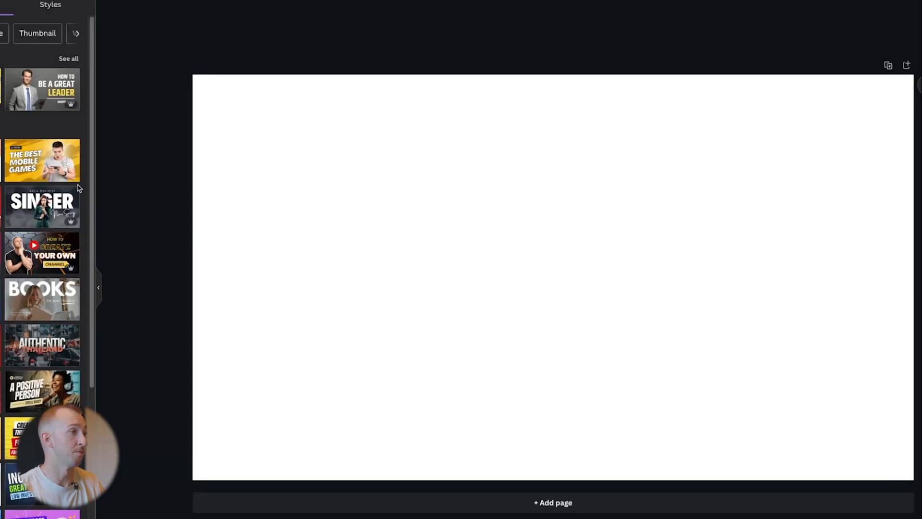
- Add the uploaded photo of the man pointing at a phone and enlarge it to fill the whole page
left_click(0, 192)
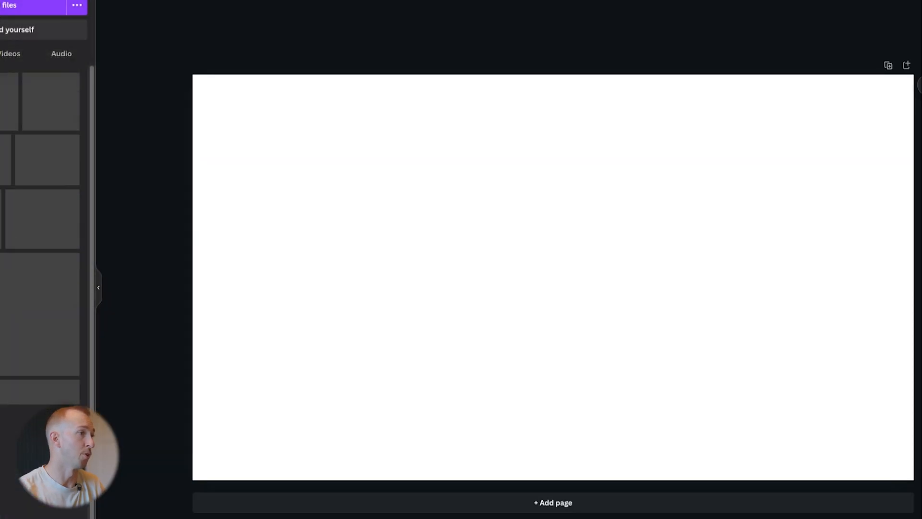
scroll(53, 199, "down", 5)
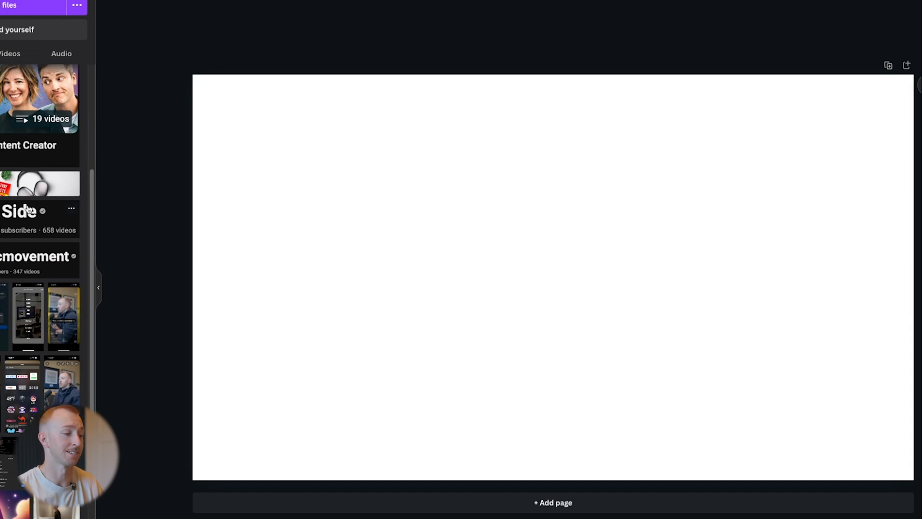
scroll(29, 207, "down", 10)
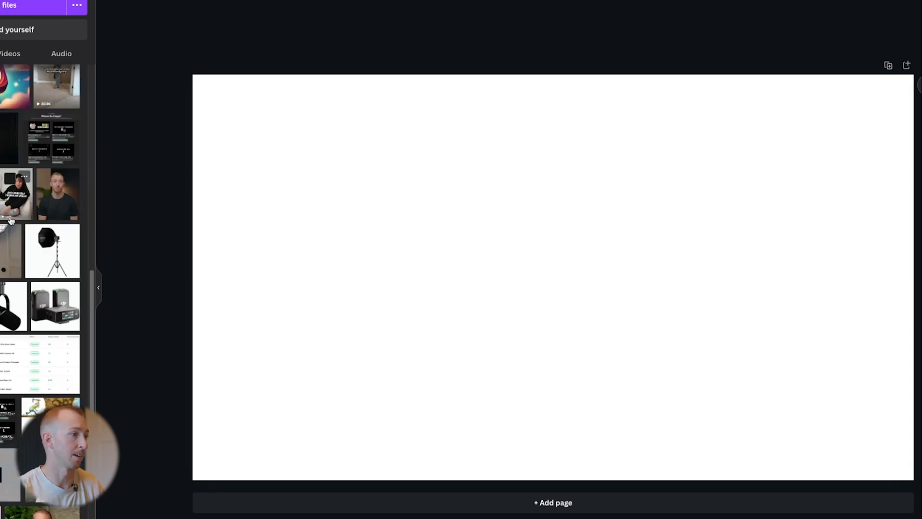
left_click(6, 156)
left_click_drag(283, 126, 192, 75)
left_click_drag(823, 429, 909, 481)
left_click_drag(911, 481, 910, 482)
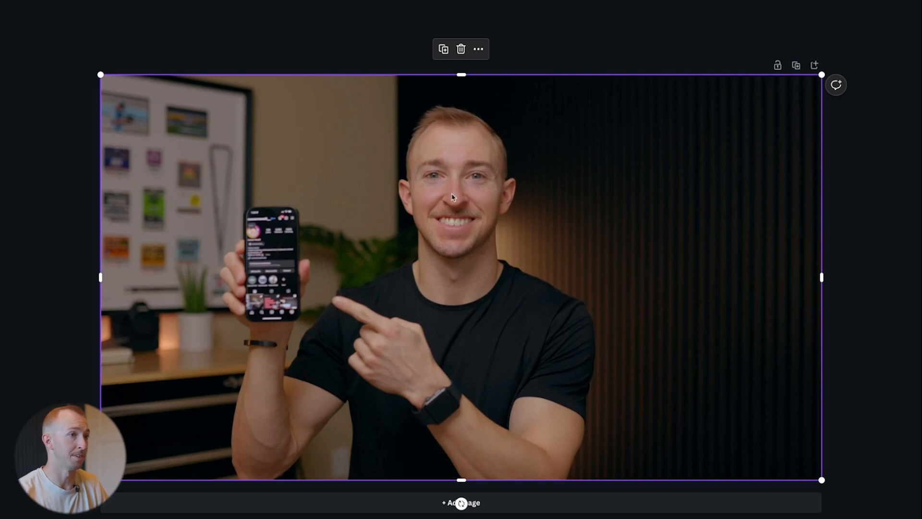
- Duplicate the full-page photo and align the copy exactly over the original
left_click(443, 49)
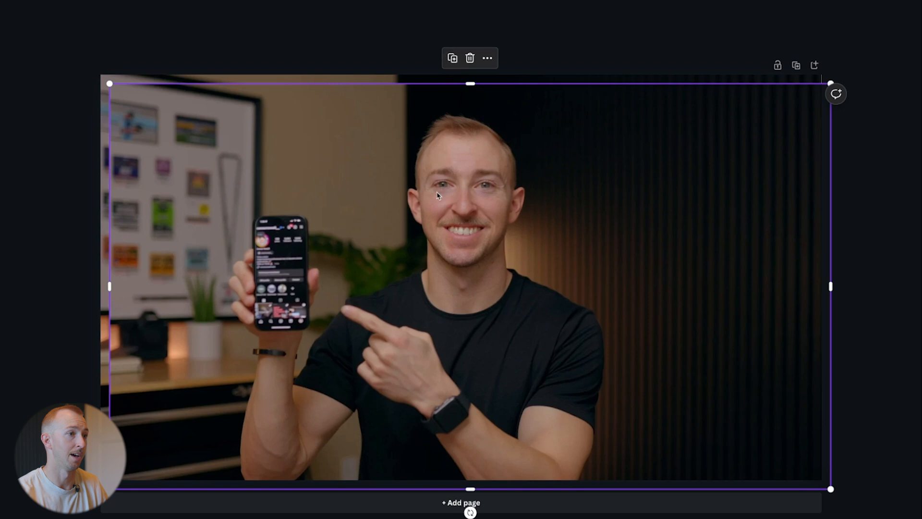
mouse_move(438, 194)
left_mouse_down()
mouse_move(431, 188)
mouse_move(456, 184)
mouse_move(432, 183)
left_mouse_up()
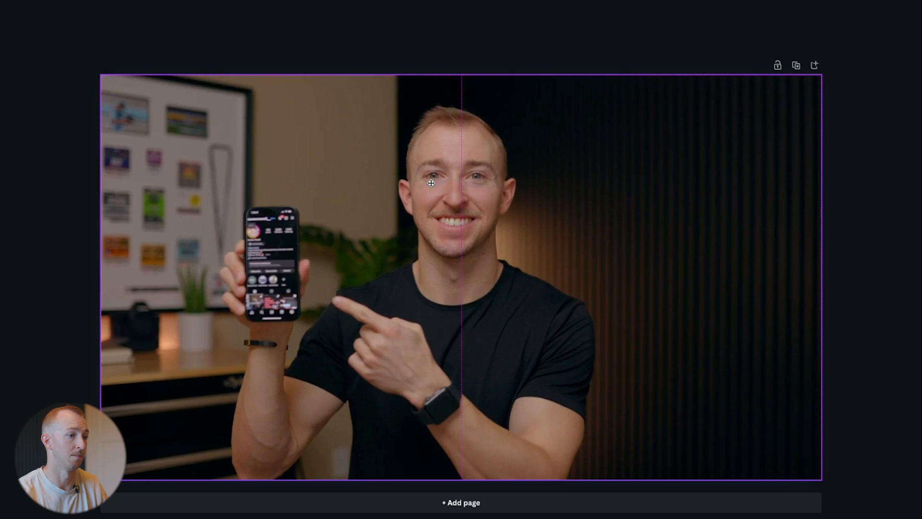
- Remove the background from the upper copy of the photo
left_click_drag(431, 183, 432, 183)
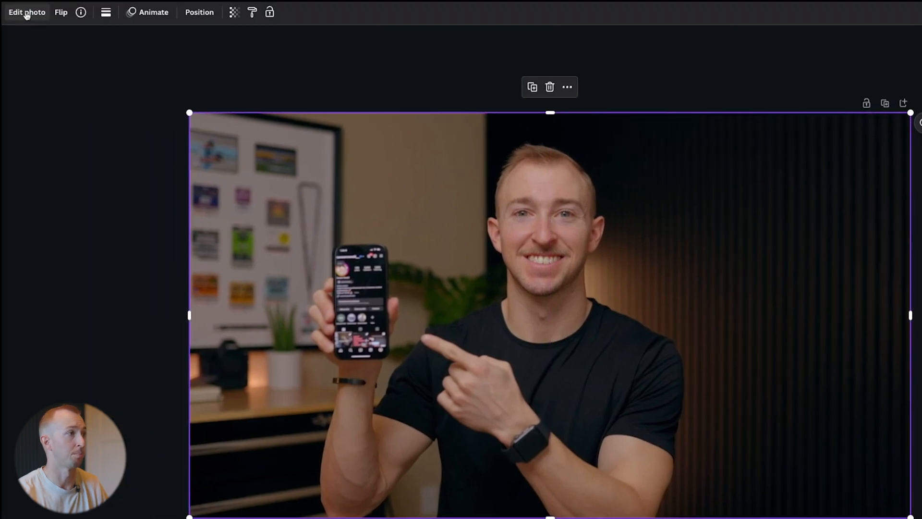
left_click(26, 13)
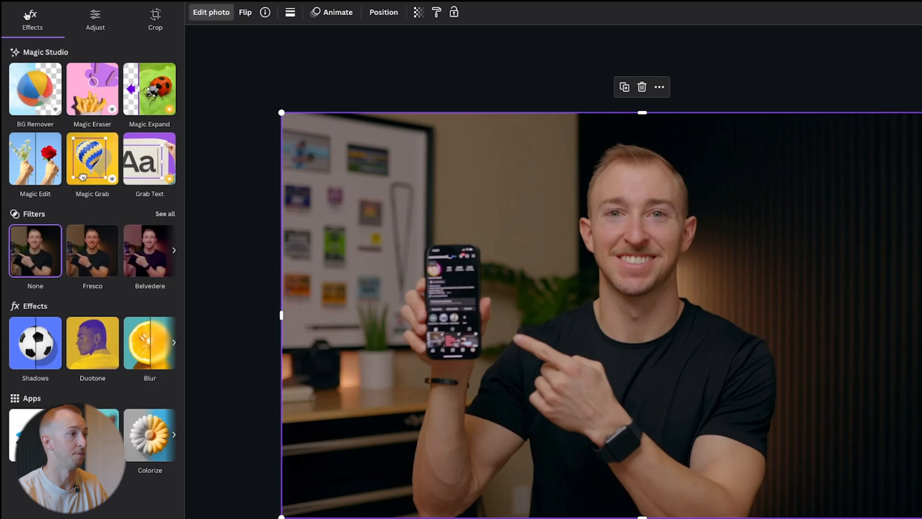
left_click(36, 92)
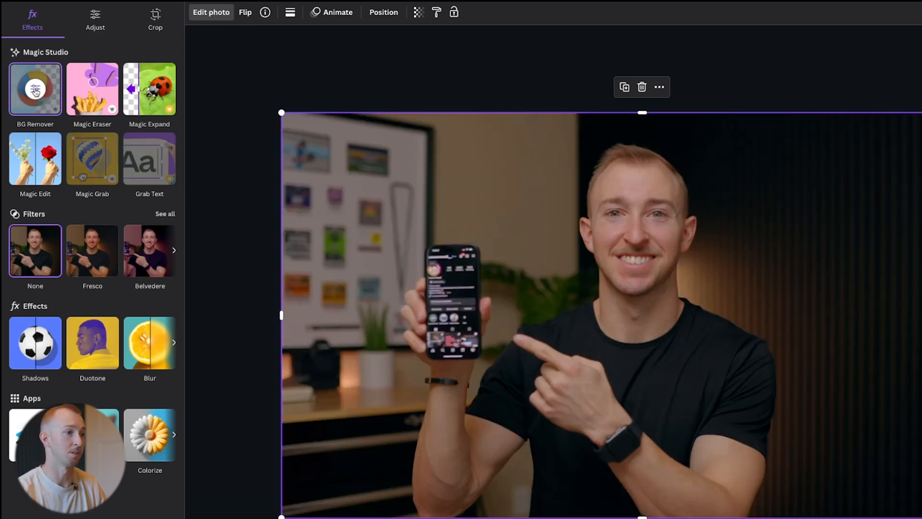
mouse_move(627, 224)
left_mouse_down()
mouse_move(716, 215)
mouse_move(584, 257)
mouse_move(540, 182)
mouse_move(650, 200)
mouse_move(740, 244)
mouse_move(811, 205)
mouse_move(614, 246)
mouse_move(593, 211)
mouse_move(633, 227)
left_mouse_up()
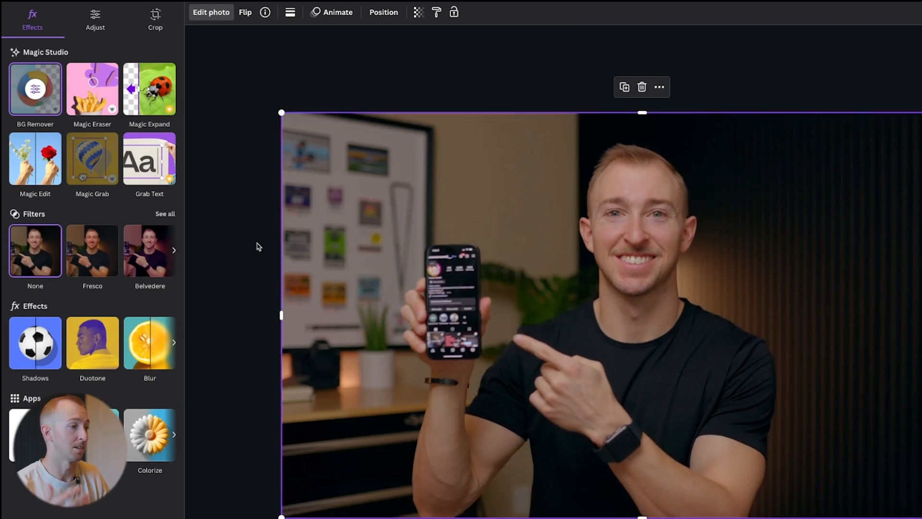
- Apply a Glow shadow to the cutout of the man and colour it white, #FFFFFF
left_click(36, 347)
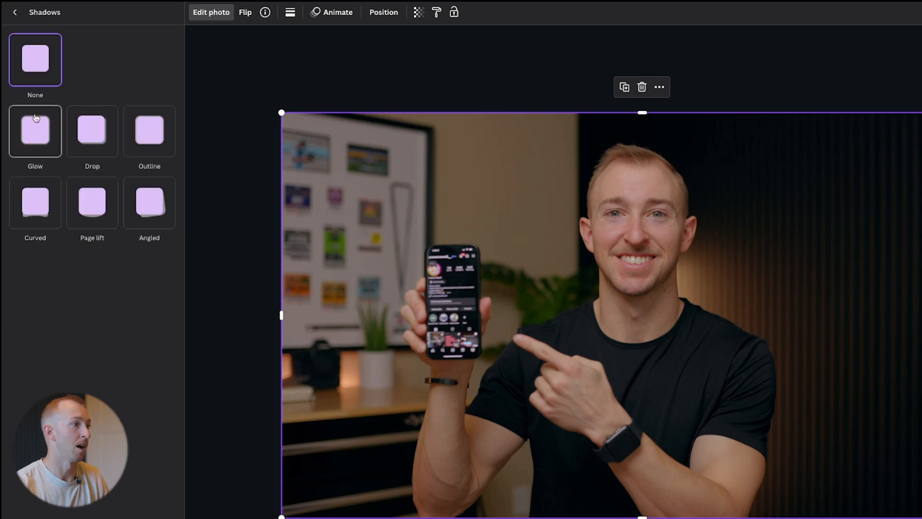
left_click(39, 133)
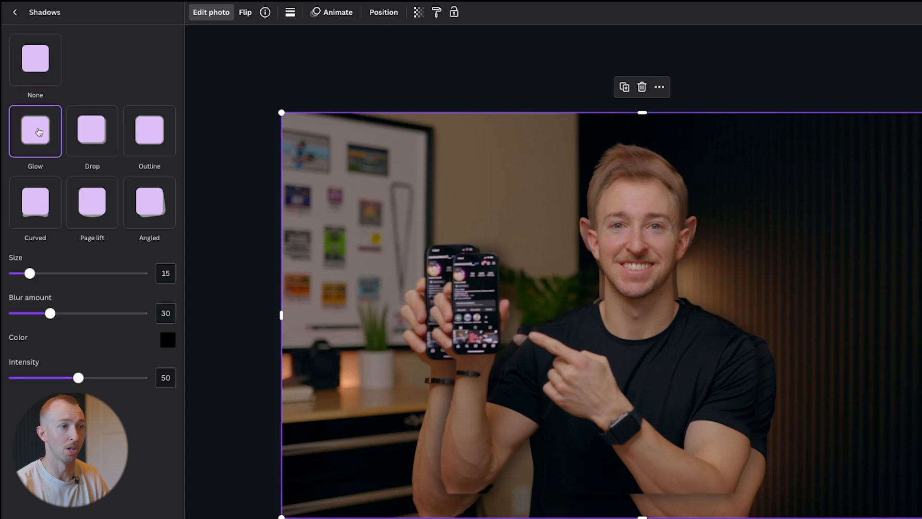
left_click(168, 340)
left_click_drag(169, 414, 160, 352)
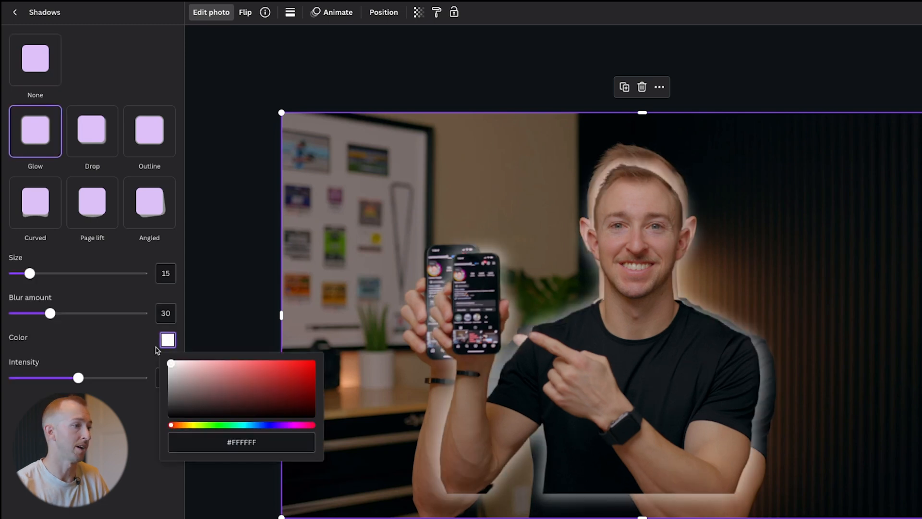
left_click(128, 339)
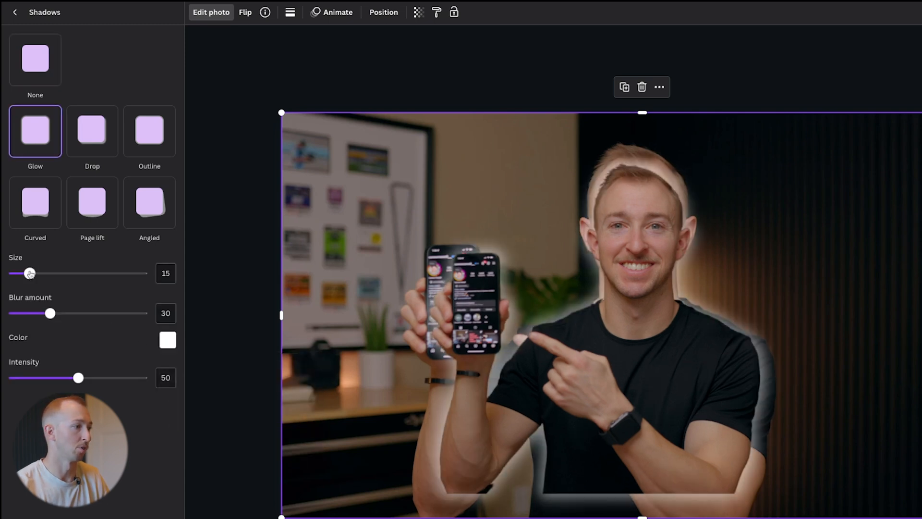
- Set the glow's size to 10, blur amount to 0 and intensity to 98
left_click_drag(30, 275, 53, 274)
left_click_drag(50, 313, 9, 315)
mouse_move(9, 274)
left_mouse_down()
mouse_move(102, 276)
mouse_move(68, 288)
mouse_move(8, 276)
mouse_move(27, 306)
mouse_move(10, 273)
mouse_move(23, 278)
left_mouse_up()
left_click_drag(72, 380, 144, 378)
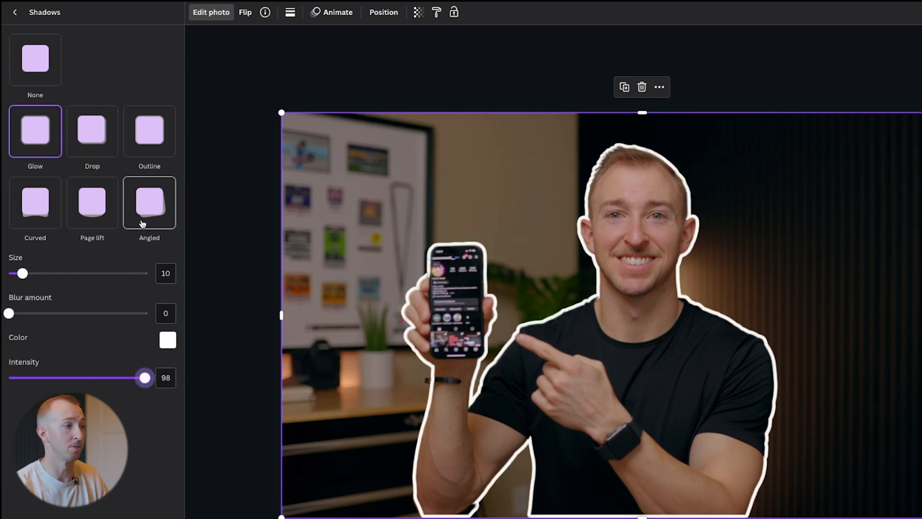
- Change the cutout's shadow style to Outline with size 12 and intensity 100
left_click(146, 138)
mouse_move(42, 273)
left_mouse_down()
mouse_move(8, 274)
mouse_move(61, 274)
mouse_move(9, 273)
mouse_move(25, 277)
left_mouse_up()
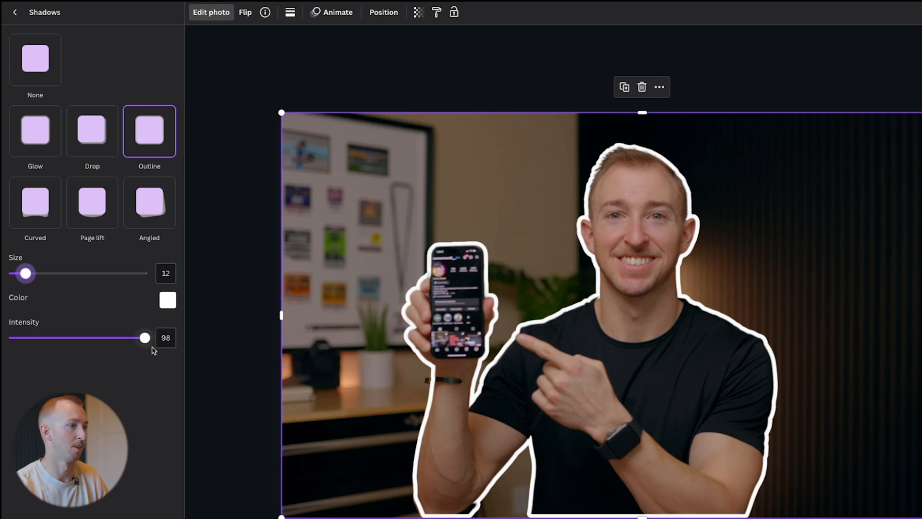
mouse_move(144, 337)
left_mouse_down()
mouse_move(72, 347)
mouse_move(149, 346)
left_mouse_up()
left_click(210, 127)
left_click(151, 228)
scroll(151, 228, "down", 4)
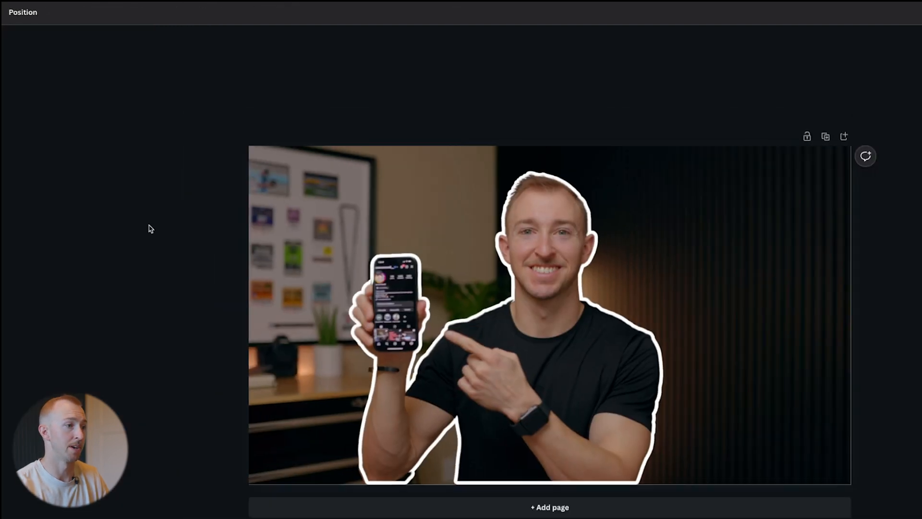
scroll(150, 228, "up", 4)
- Switch the cutout's shadow style back to Glow and reduce its size
left_click(570, 267)
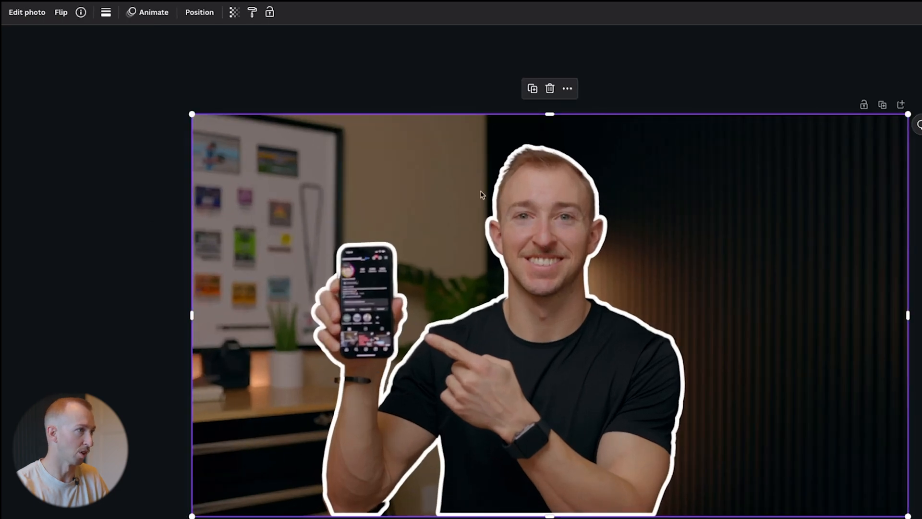
left_click(24, 12)
left_click(33, 345)
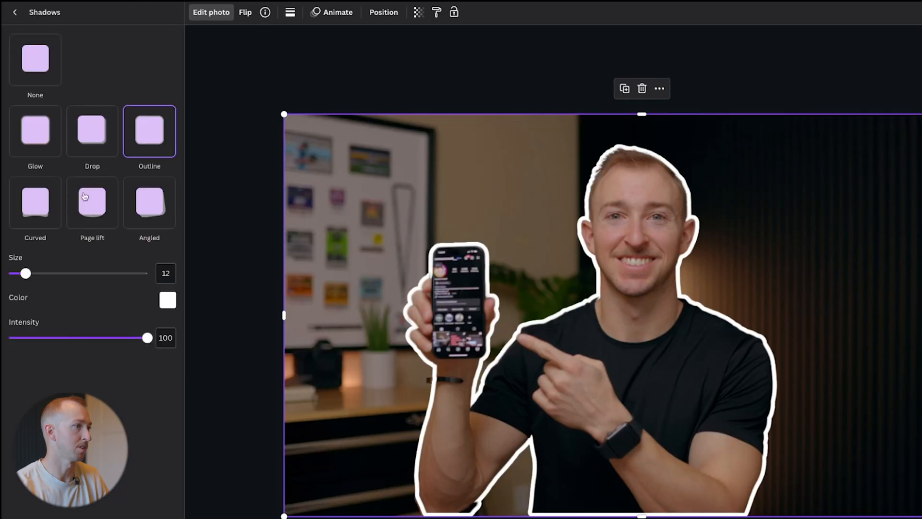
left_click(36, 135)
left_click_drag(28, 274, 9, 274)
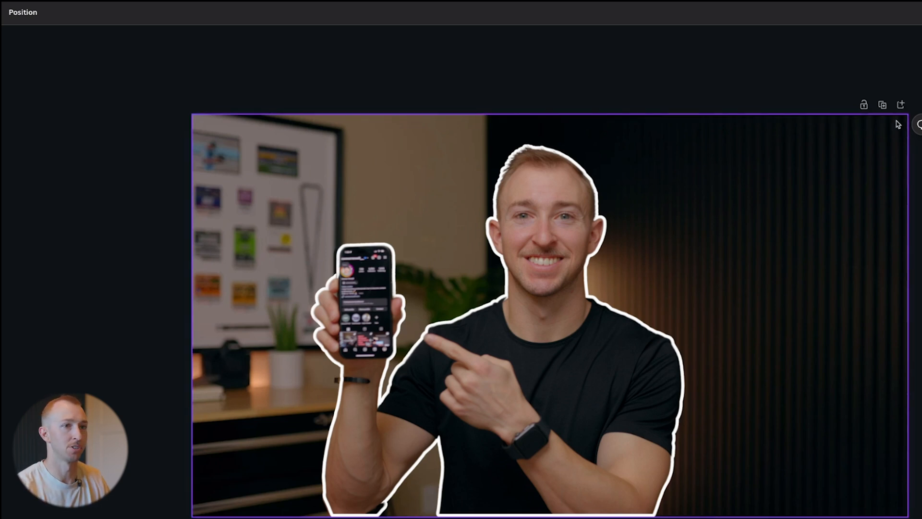
- Duplicate the page and delete the outlined cutout of the man from page 2
left_click(882, 104)
left_click(546, 358)
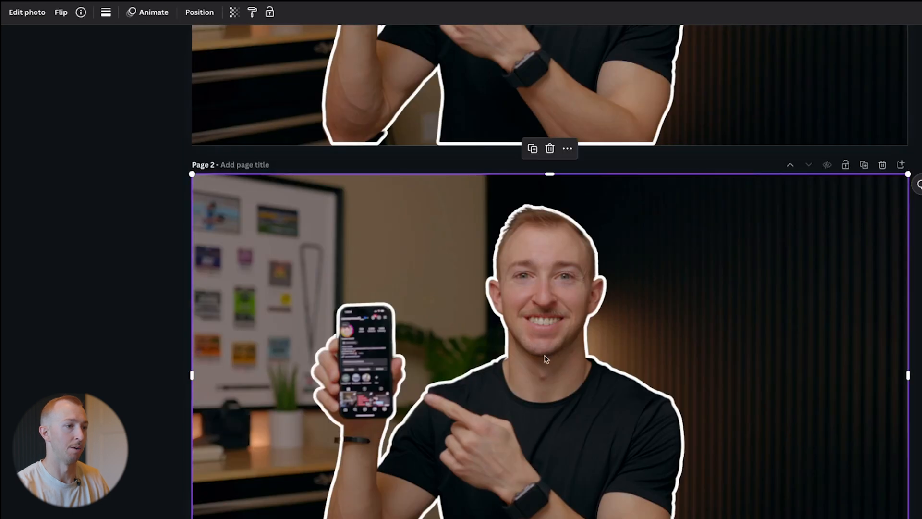
key("Delete")
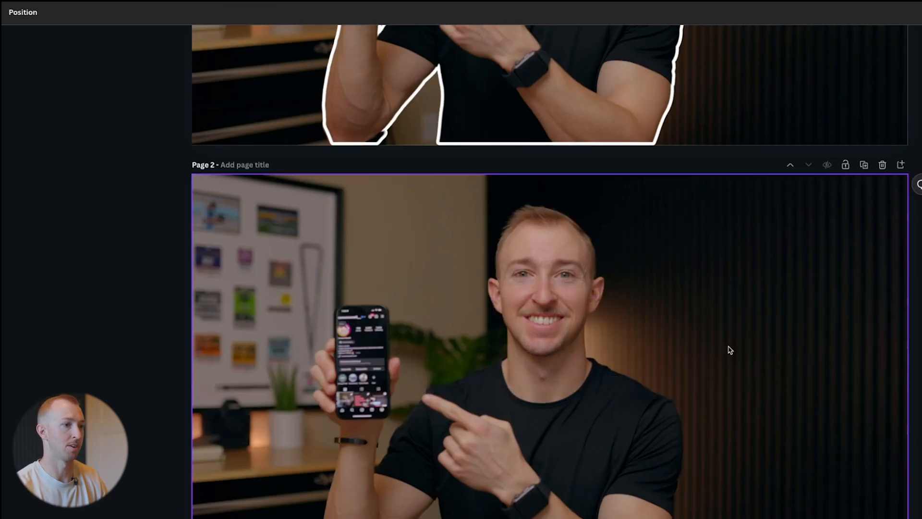
- Separate the man from the background of the page 2 photo with Magic Grab
left_click(539, 288)
mouse_move(539, 288)
left_mouse_down()
mouse_move(612, 361)
mouse_move(556, 262)
mouse_move(546, 292)
mouse_move(553, 297)
left_mouse_up()
scroll(548, 298, "down", 1)
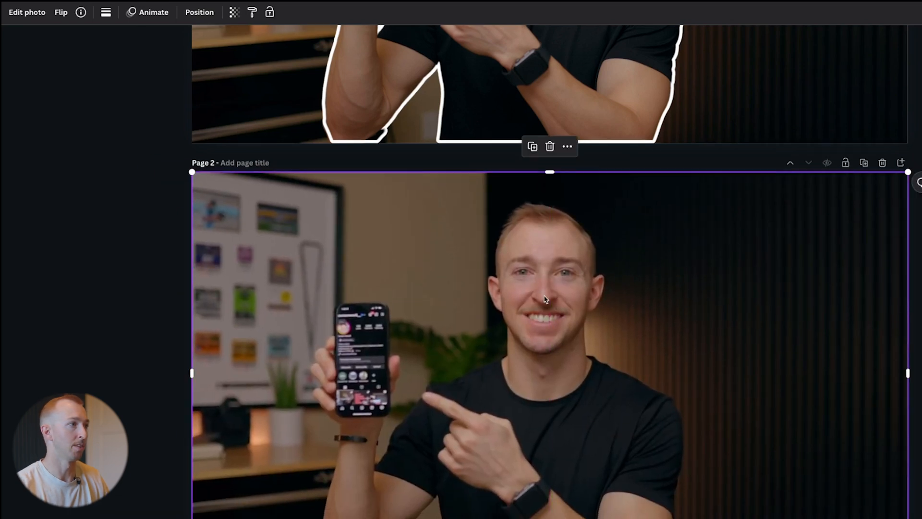
left_click(27, 12)
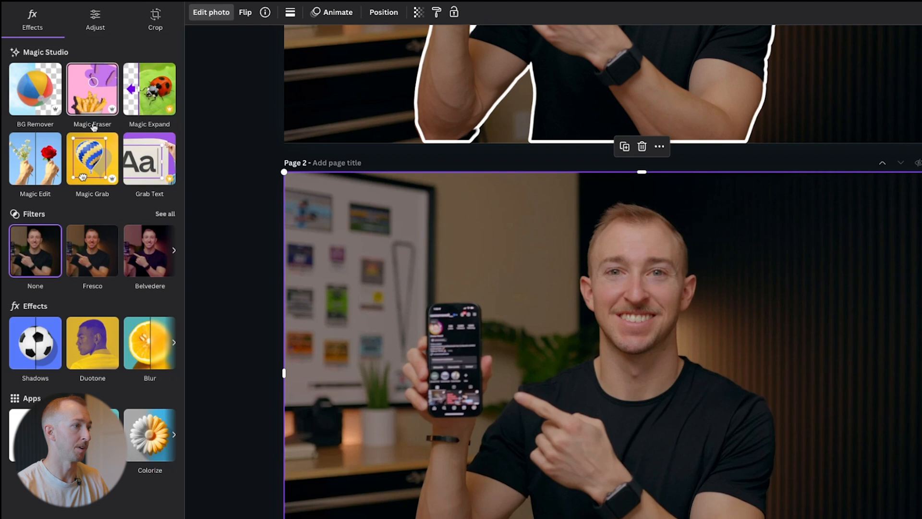
left_click(91, 162)
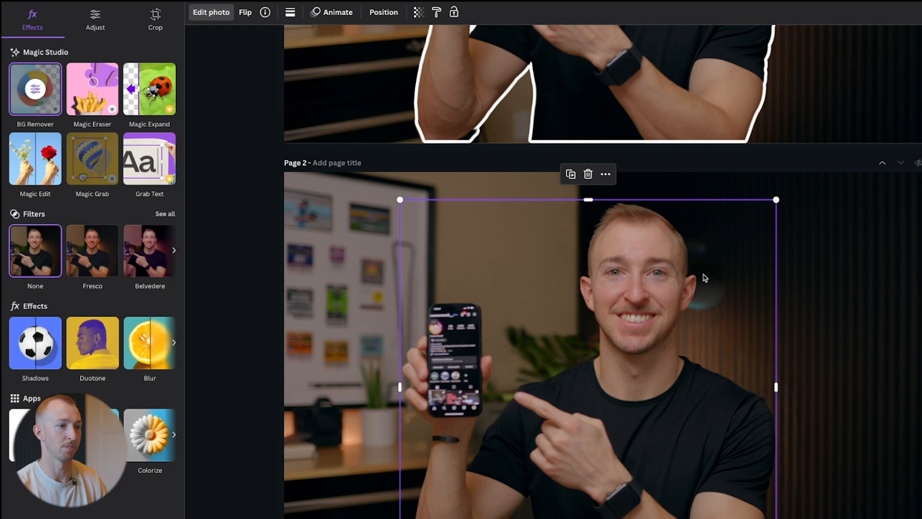
- Shift the grabbed cutout of the man slightly on page 2
scroll(711, 336, "up", 2)
scroll(709, 413, "up", 1)
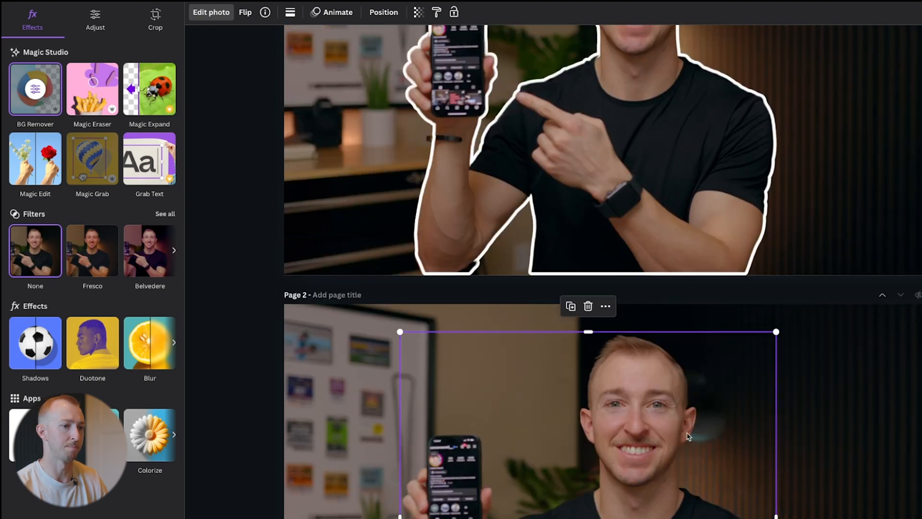
scroll(745, 390, "up", 3)
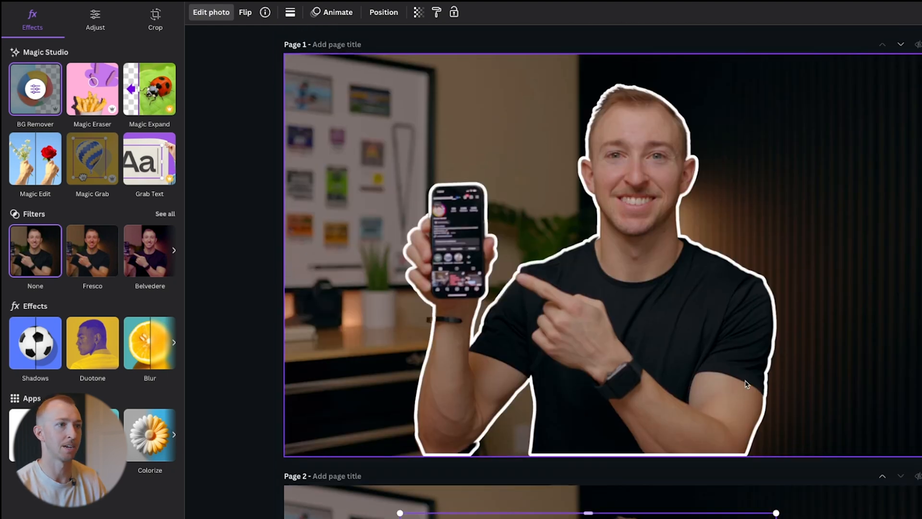
scroll(752, 350, "down", 5)
left_click_drag(679, 321, 663, 257)
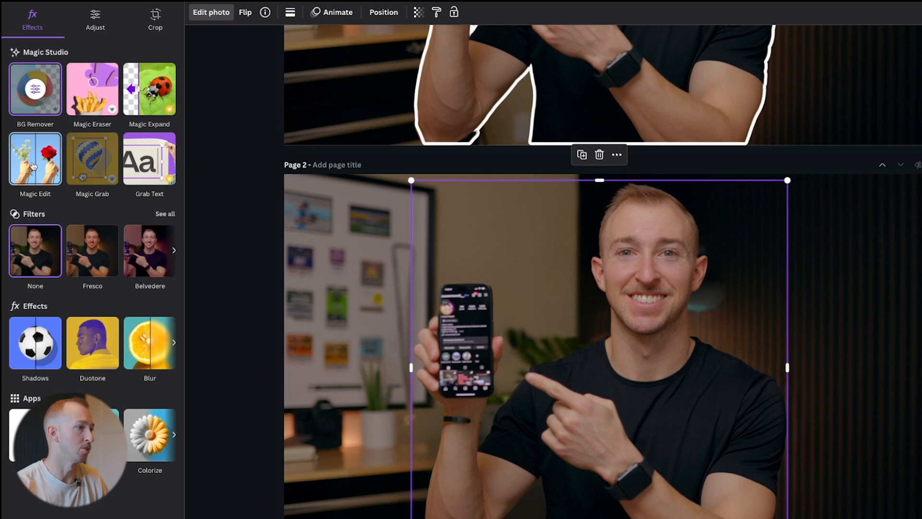
- Apply a white Glow shadow to the man's cutout on page 2
left_click(35, 342)
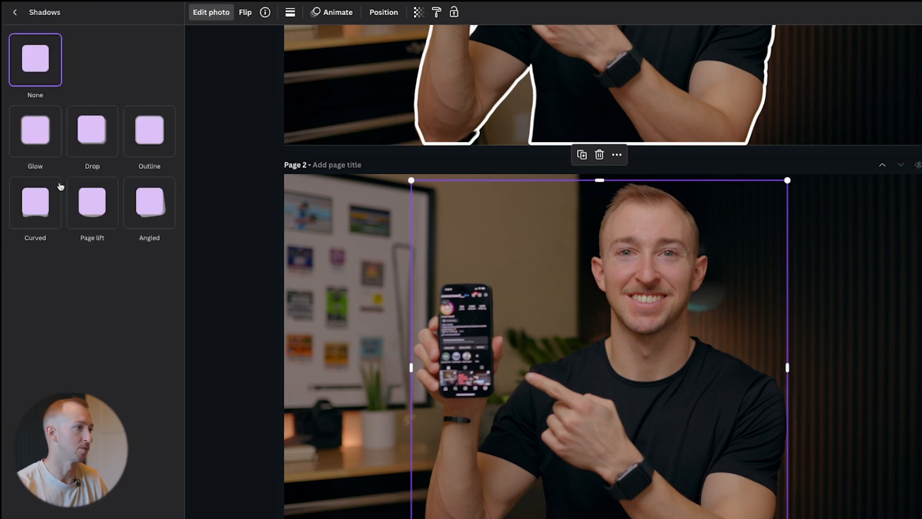
left_click(34, 129)
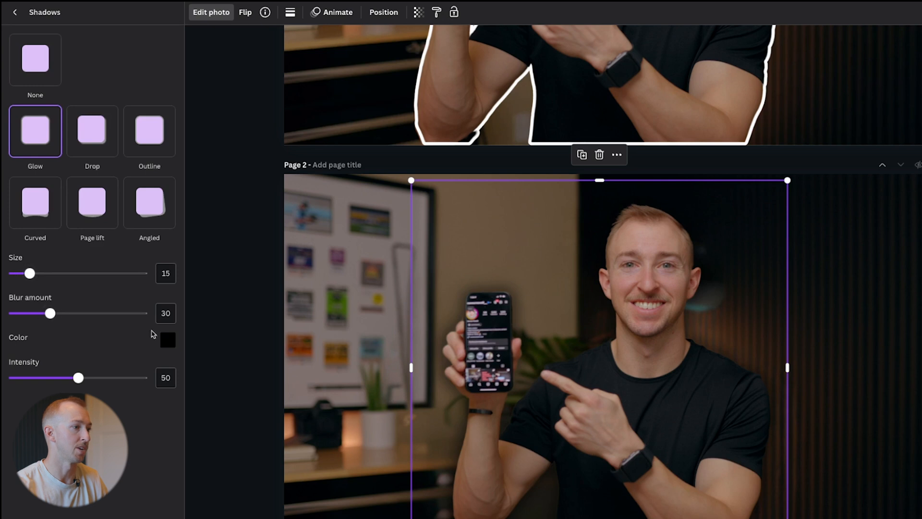
left_click(168, 340)
left_click_drag(207, 391, 139, 352)
- Give the page 2 glow a blur amount of 7, an intensity of 100 and a moderate size
left_click_drag(30, 274, 49, 273)
left_click_drag(50, 313, 24, 314)
left_click_drag(78, 378, 146, 377)
left_click_drag(24, 314, 19, 313)
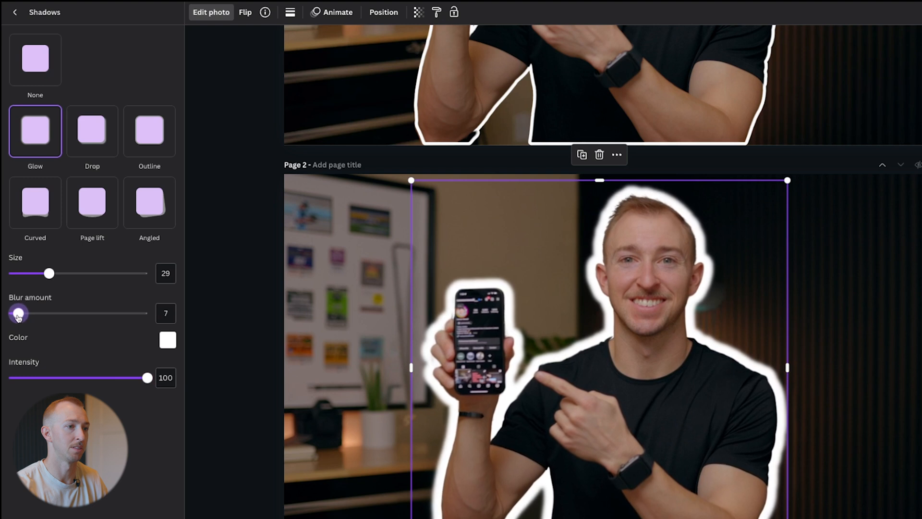
left_click_drag(49, 273, 30, 273)
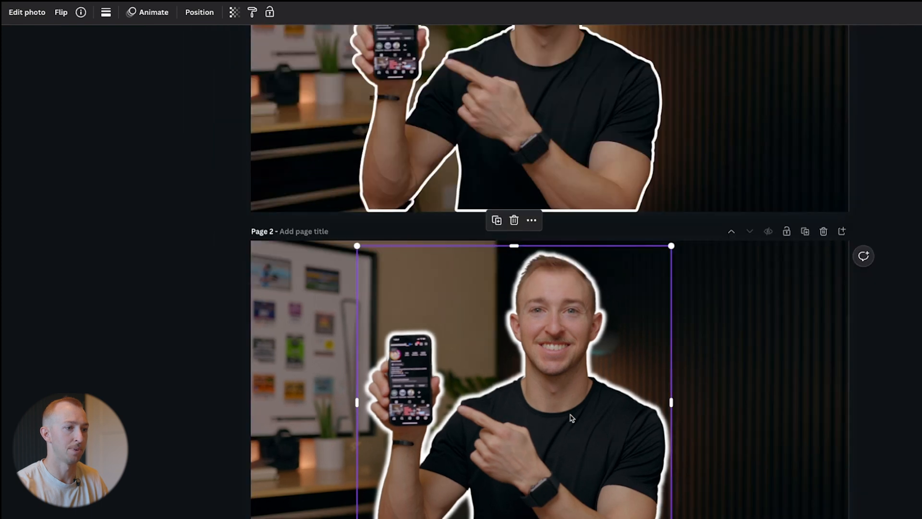
- Enlarge the man's cutout on page 2 and place it toward the page's left edge, leaving room on the right
left_click_drag(478, 459, 475, 461)
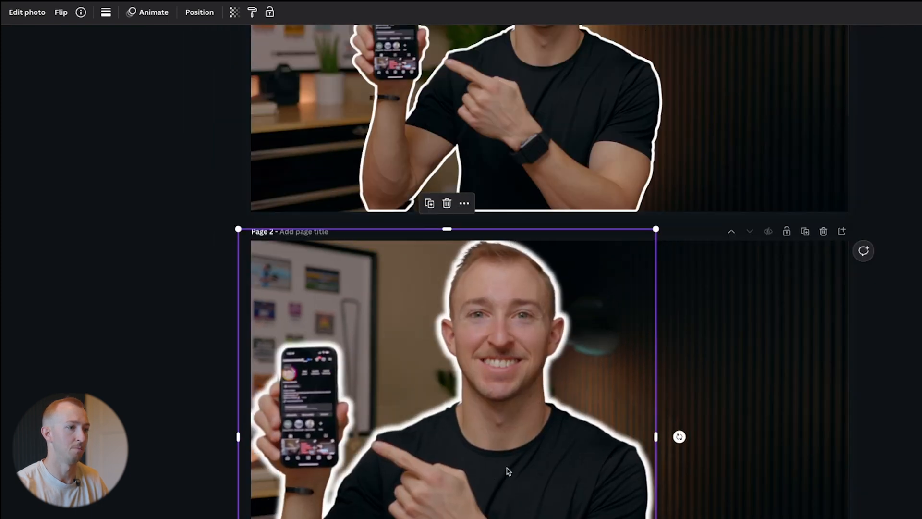
left_click_drag(507, 455, 505, 458)
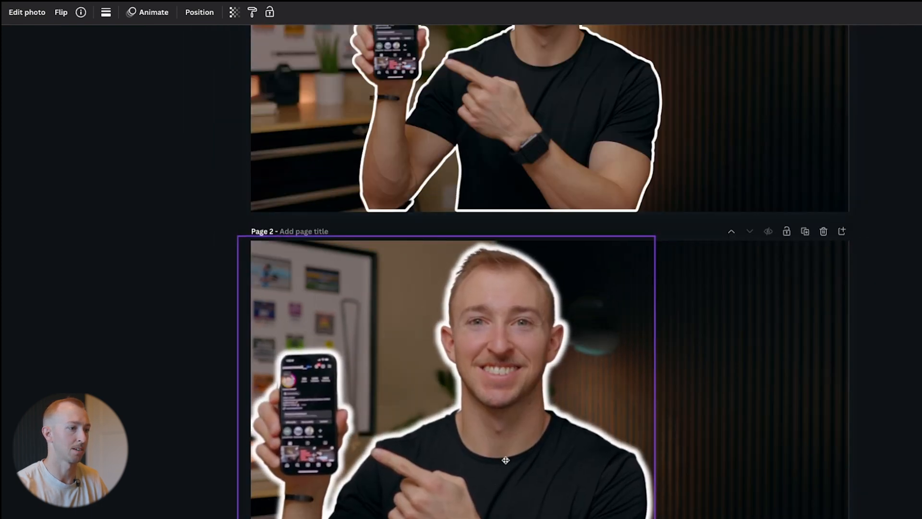
left_click(901, 269)
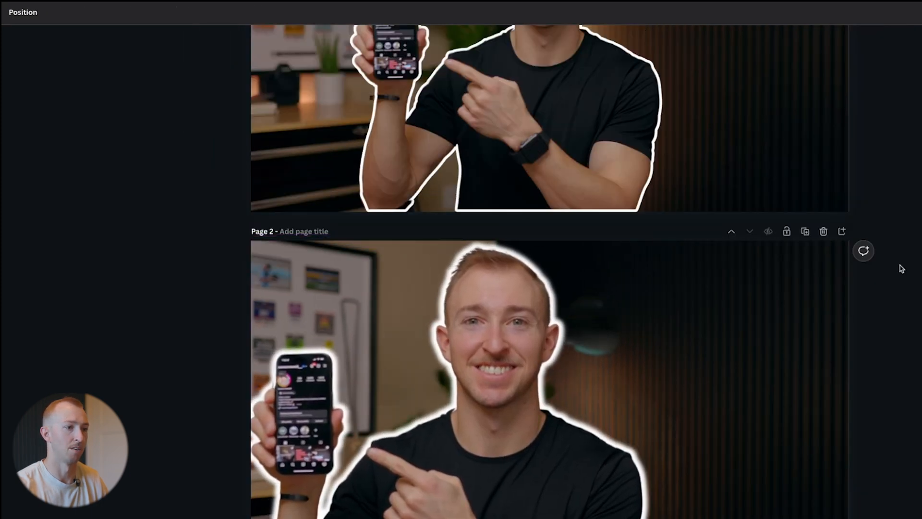
scroll(911, 259, "down", 3)
scroll(864, 339, "up", 3)
scroll(865, 339, "down", 2)
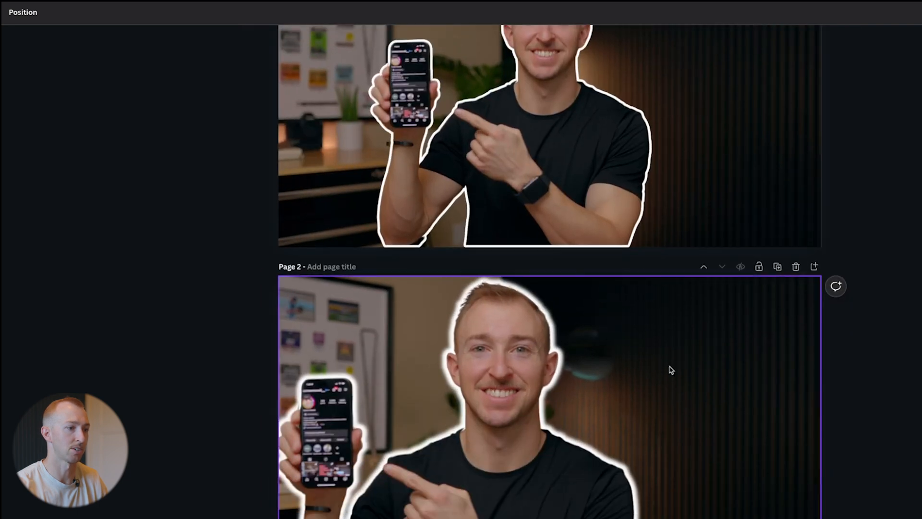
scroll(506, 364, "down", 3)
scroll(506, 364, "up", 1)
- Add the brand kit's Title text to page 2, enlarge it to size 114 and place it to the right of the man's head
left_click(547, 445)
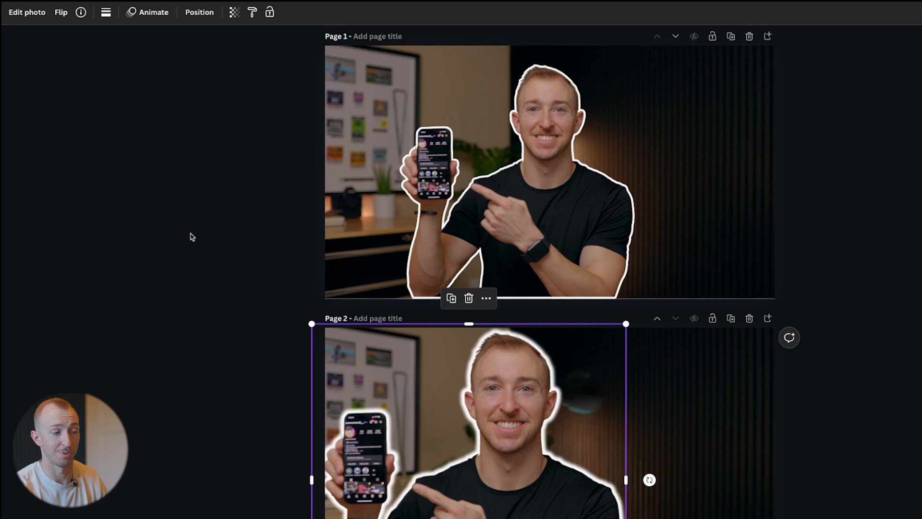
left_click(253, 249)
scroll(253, 249, "up", 1)
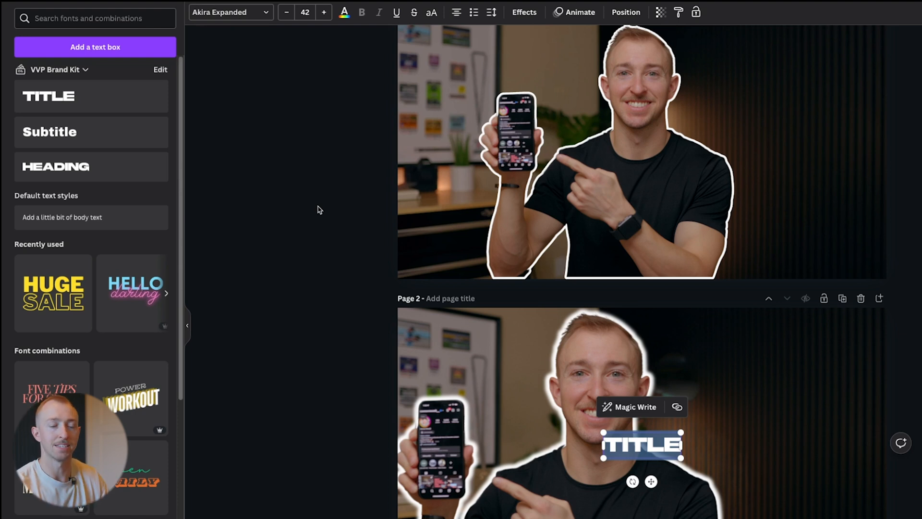
left_click_drag(681, 458, 813, 502)
left_click(776, 449)
key("Escape")
left_click_drag(765, 475, 825, 377)
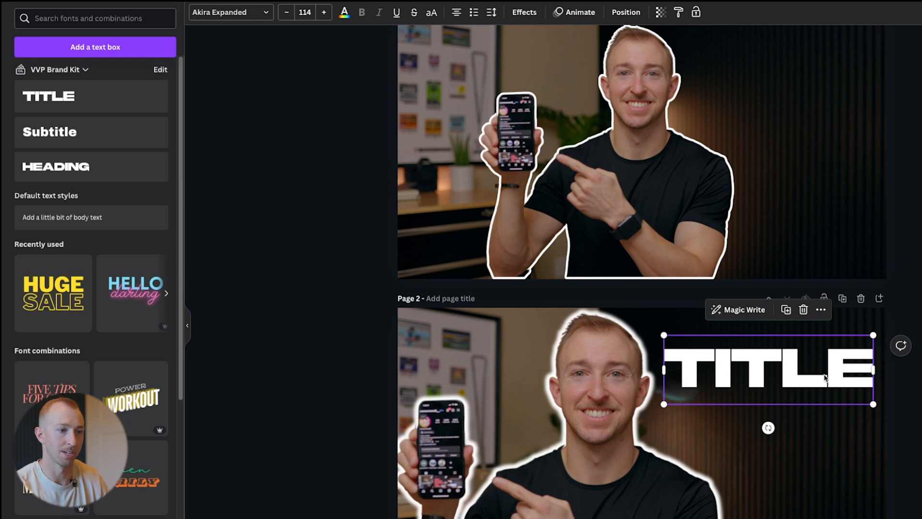
- Replace the title text with "GROW"
double_click(765, 369)
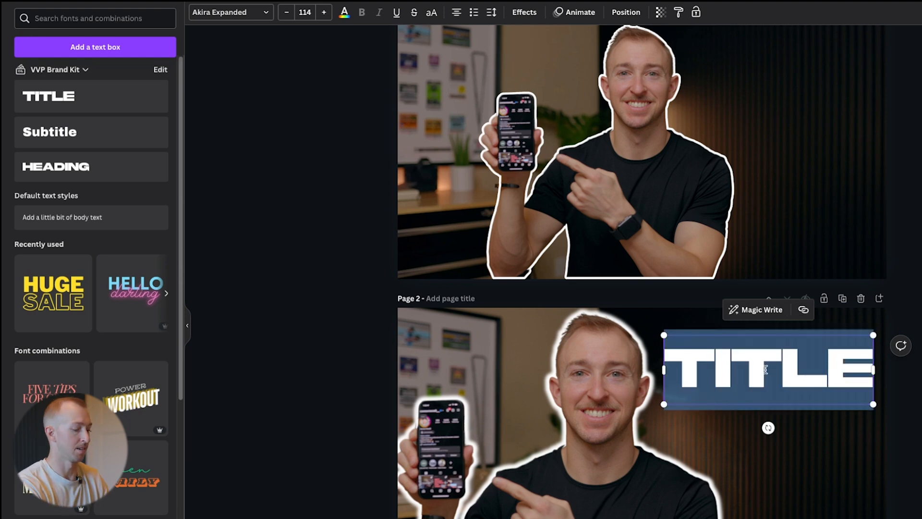
type("GROW")
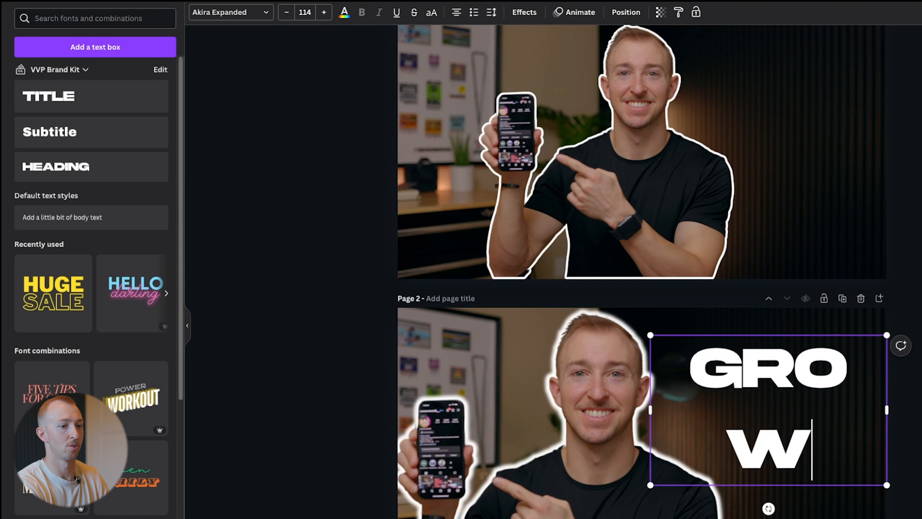
- Complete the title text as "GROW ON INSTAGRAM", then widen its box and set the font size to 96
type(" ON INSTAG")
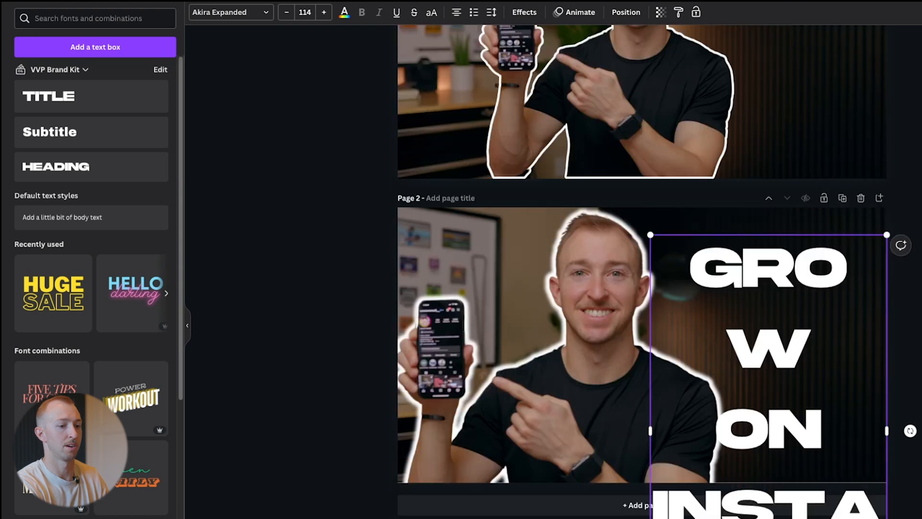
left_click_drag(650, 431, 454, 423)
left_click(305, 12)
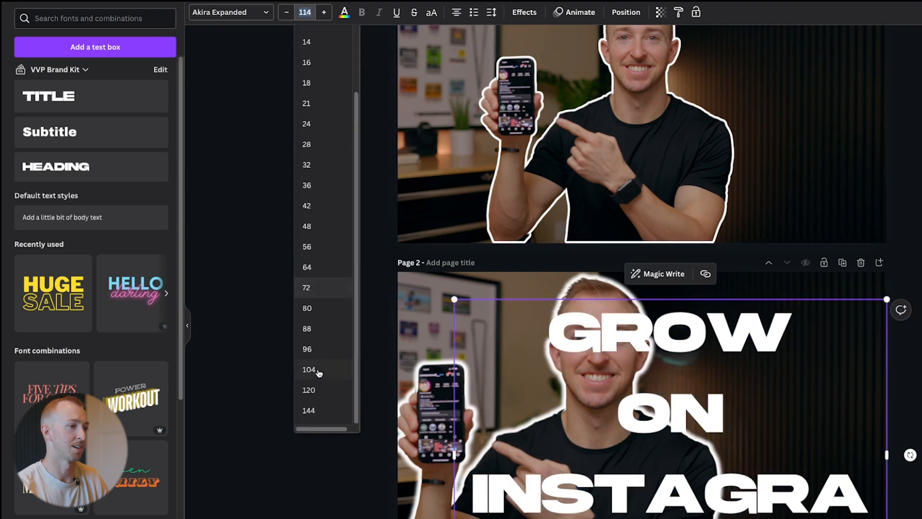
left_click(319, 354)
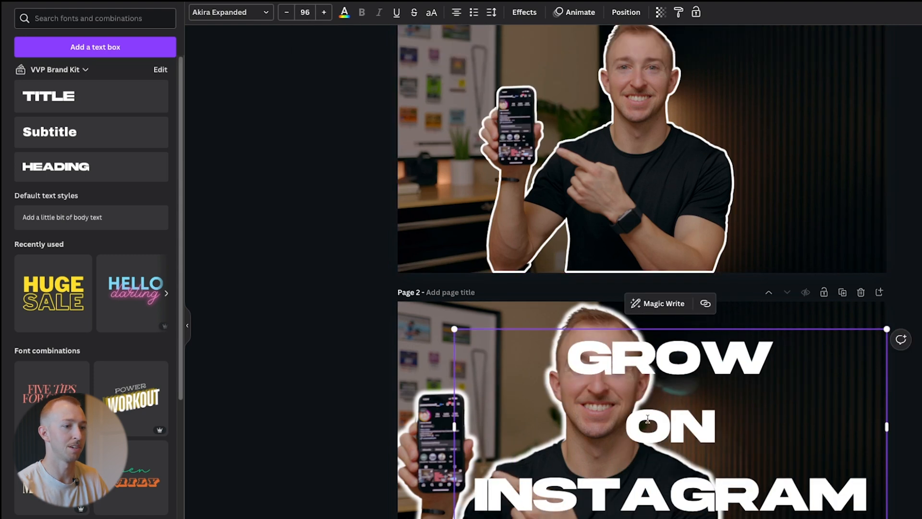
- Right-align the "GROW ON INSTAGRAM" title and reduce its line spacing so the three lines sit close together
left_click(695, 430)
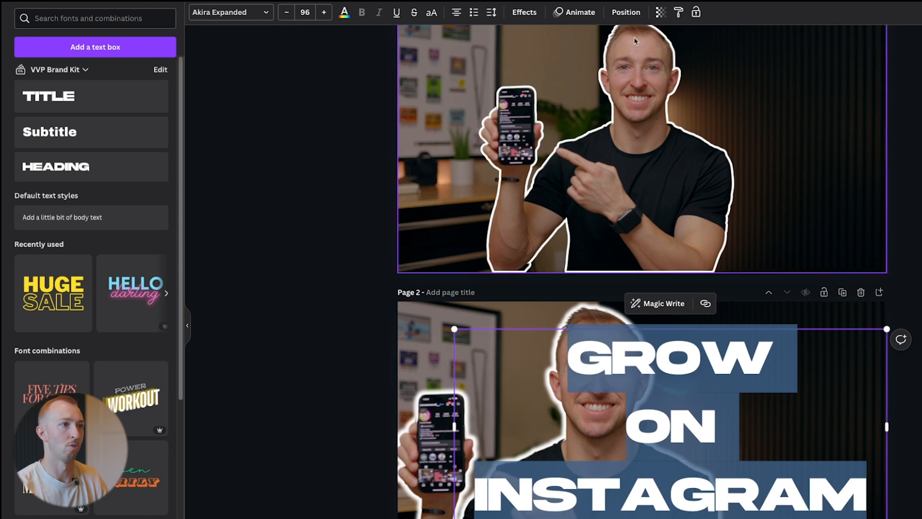
left_click(459, 17)
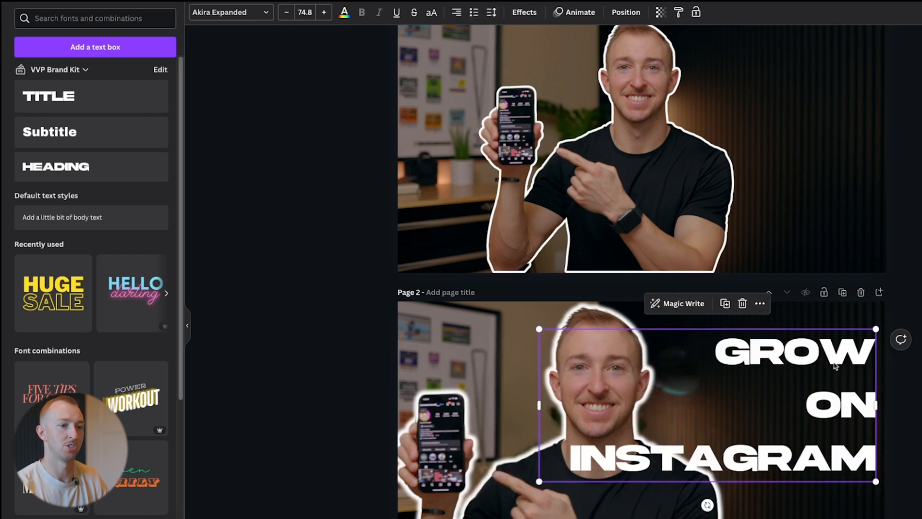
left_click(836, 365)
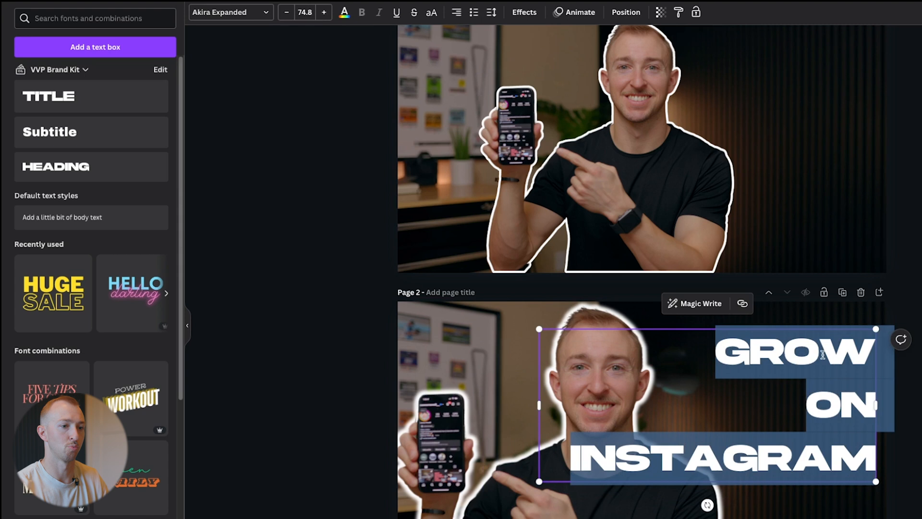
left_click(492, 13)
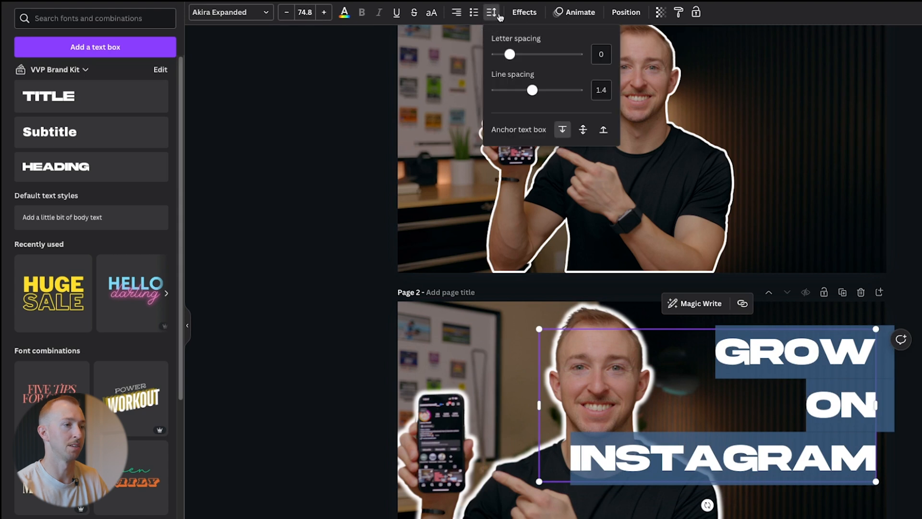
left_click(492, 12)
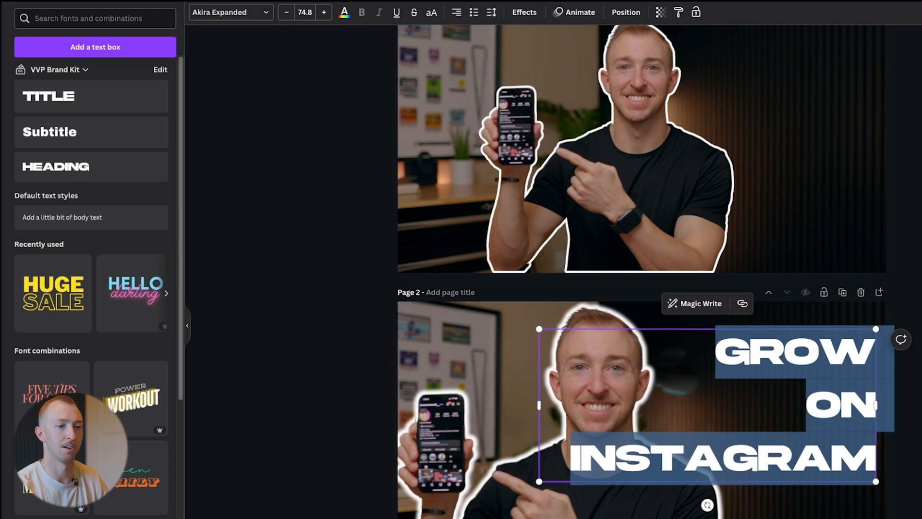
left_click(492, 13)
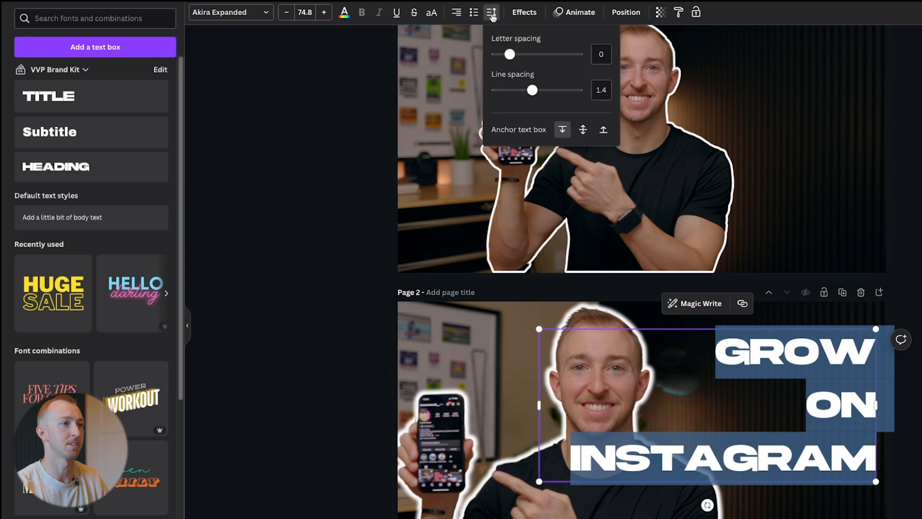
left_click_drag(533, 92, 511, 94)
left_click(903, 231)
left_click(903, 269)
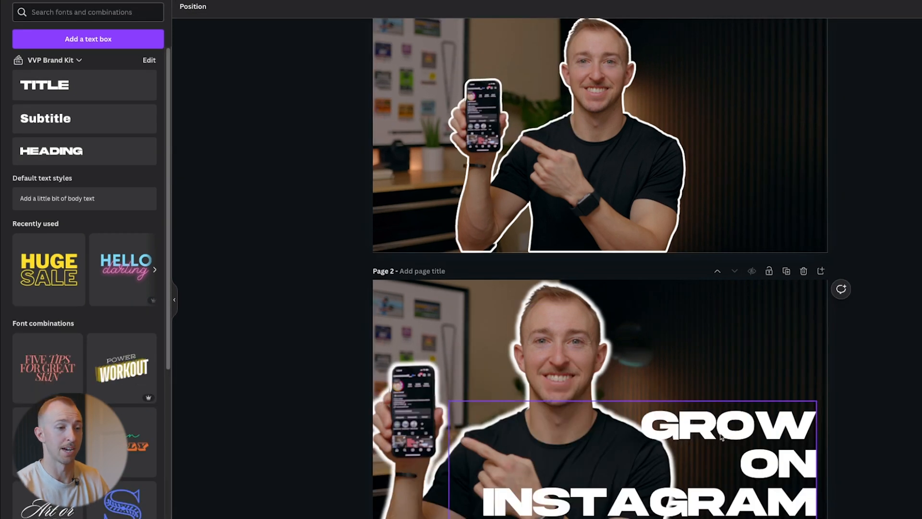
- Try a black Shadow effect on the title text and apply the Lift effect instead
left_click(719, 434)
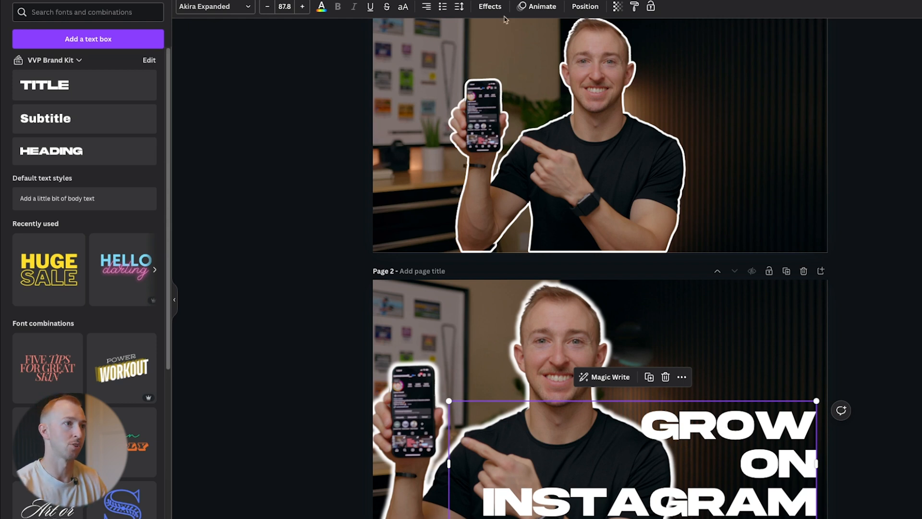
left_click(487, 7)
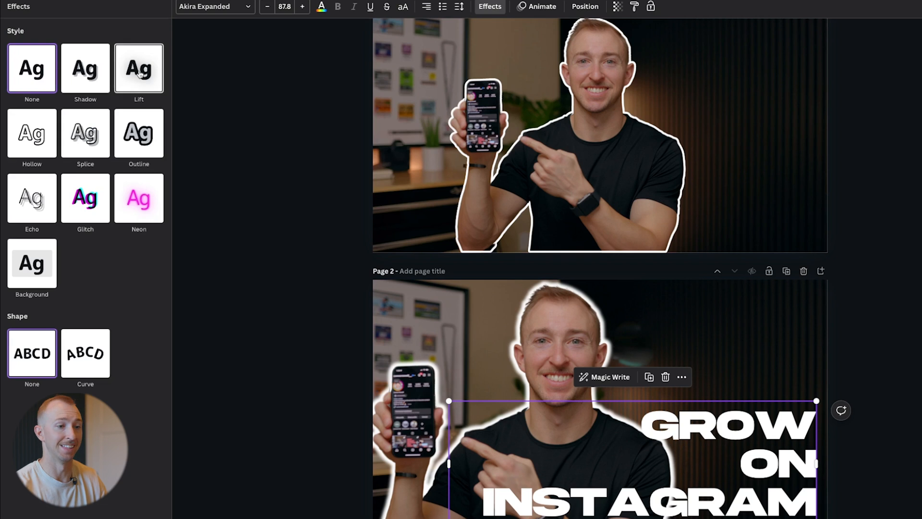
left_click(141, 76)
left_click(96, 75)
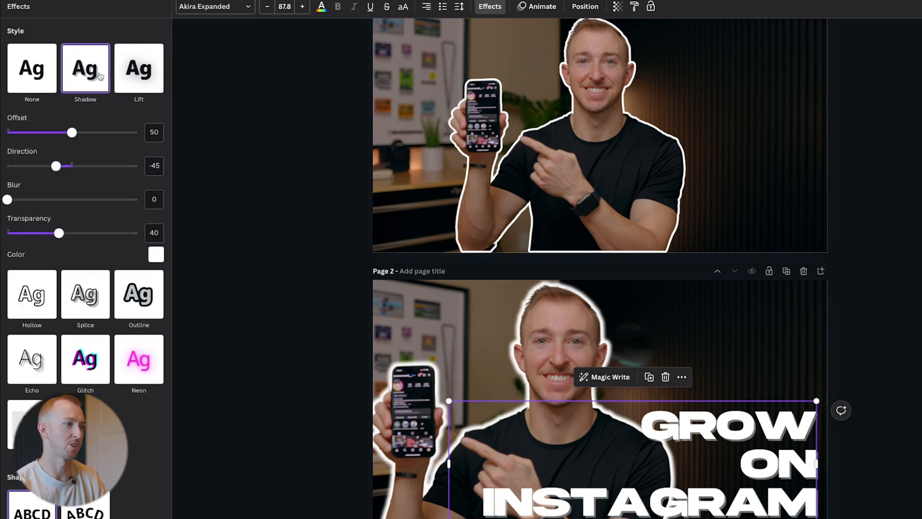
left_click(157, 254)
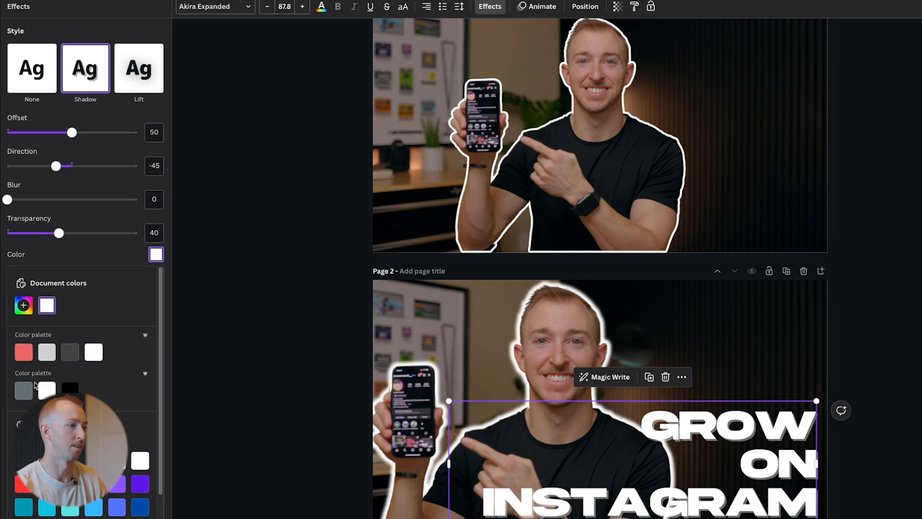
left_click(71, 388)
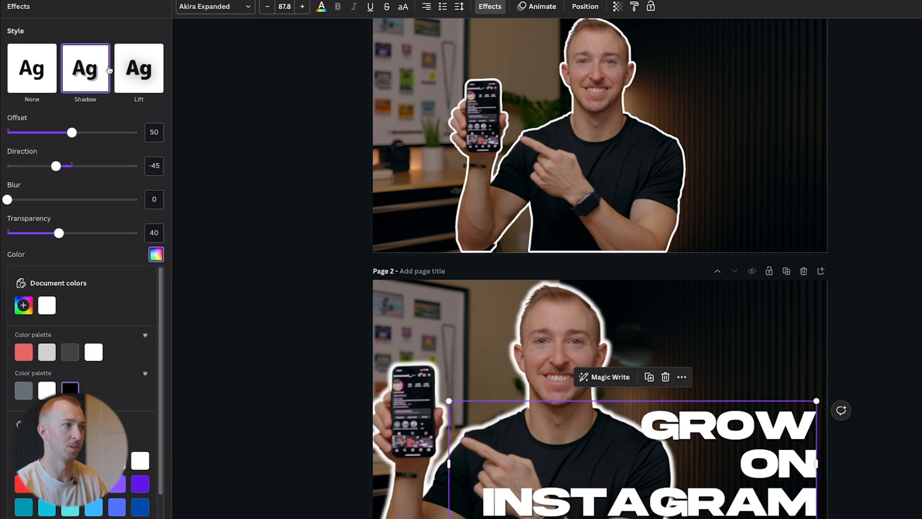
left_click(141, 71)
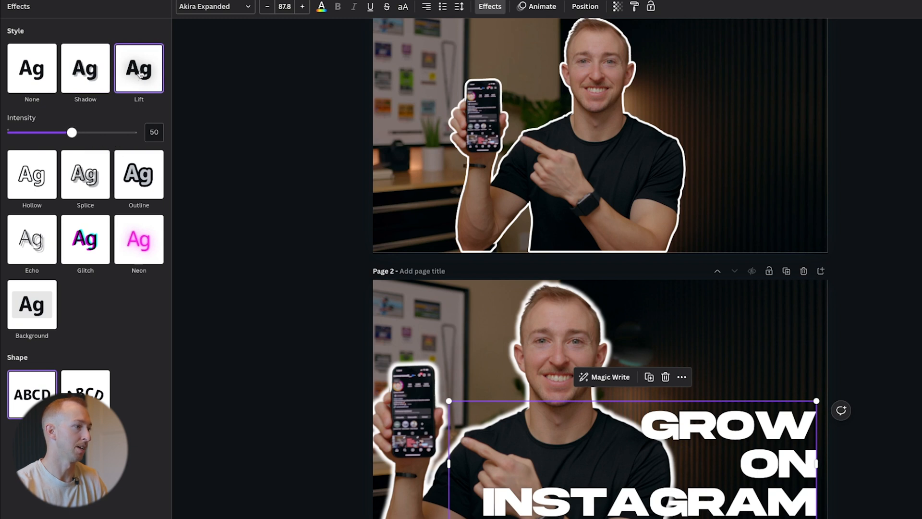
- Apply Face Retouch to the man's cutout on page 2 with Smooth skin at 25
left_click(557, 350)
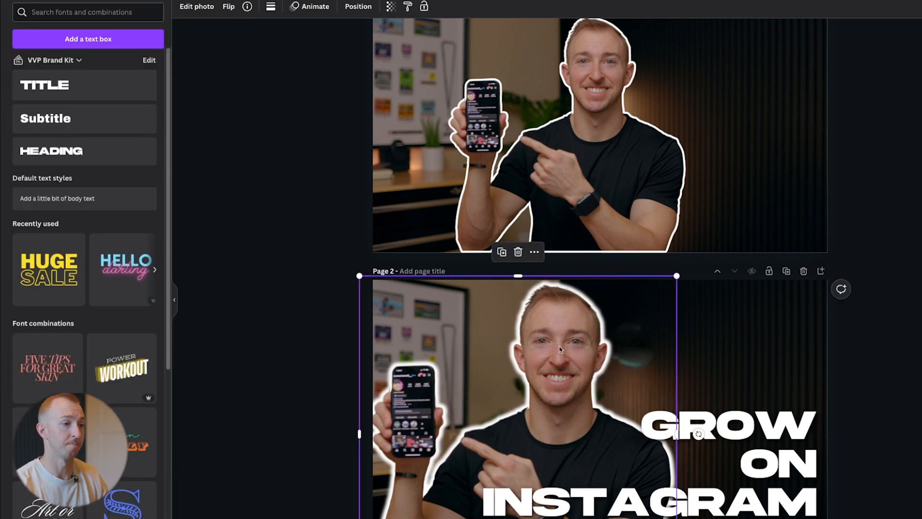
scroll(557, 358, "up", 2)
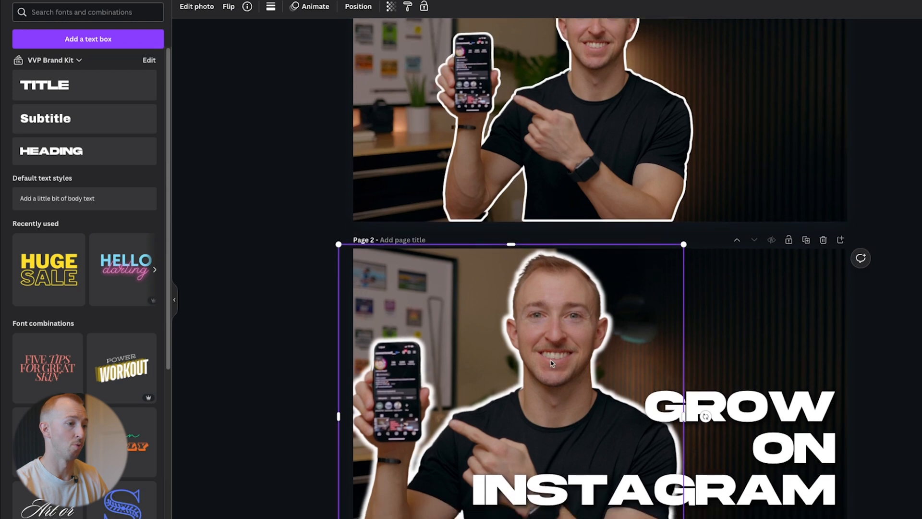
left_click(175, 300)
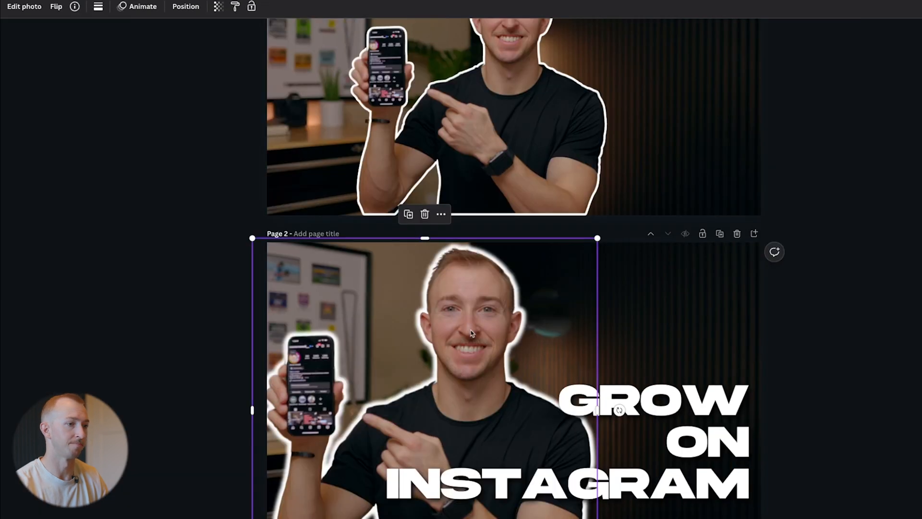
left_click(24, 6)
left_click(162, 317)
left_click(163, 318)
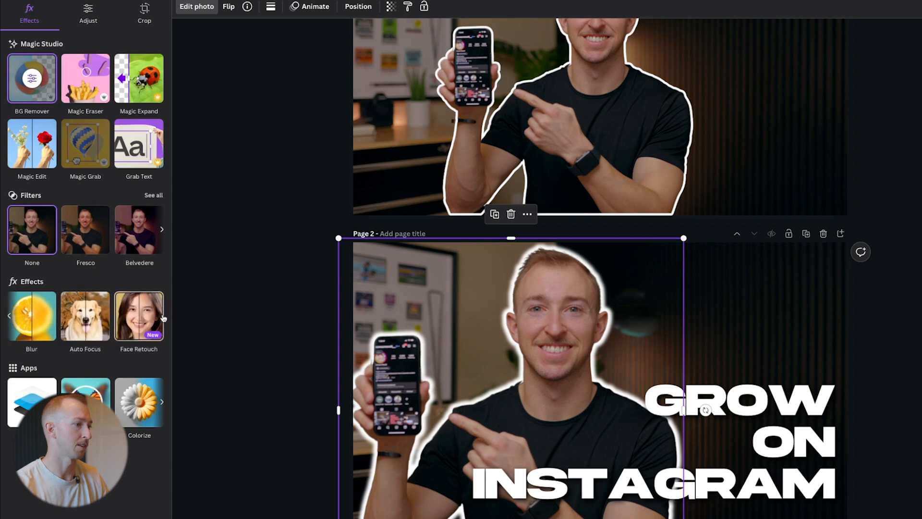
left_click(137, 320)
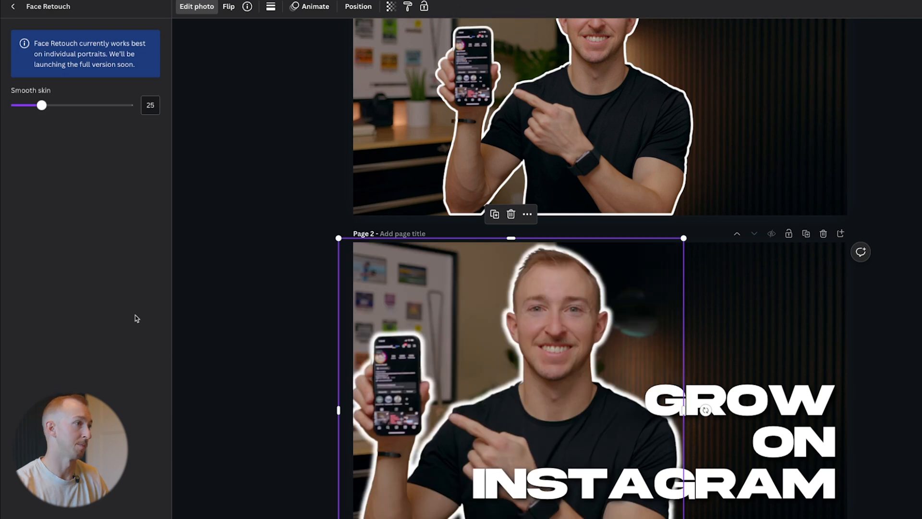
mouse_move(42, 105)
left_mouse_down()
mouse_move(134, 106)
mouse_move(42, 106)
left_mouse_up()
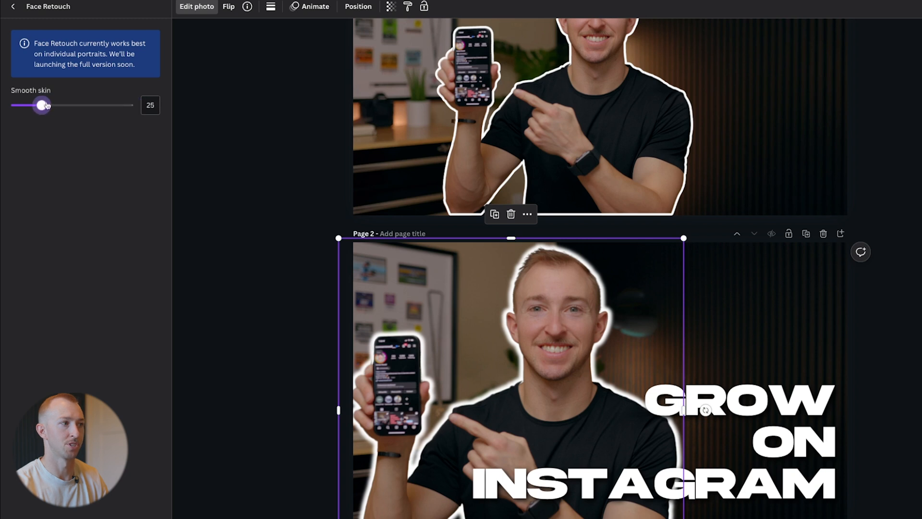
left_click(11, 7)
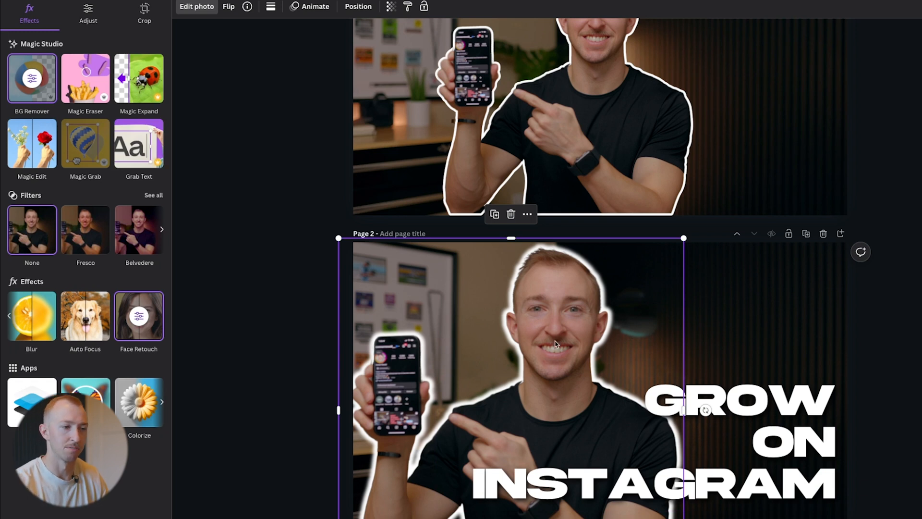
- Set the cutout's brightness to 60 and its contrast to 10, leaving highlights and shadows at 0
left_click(87, 13)
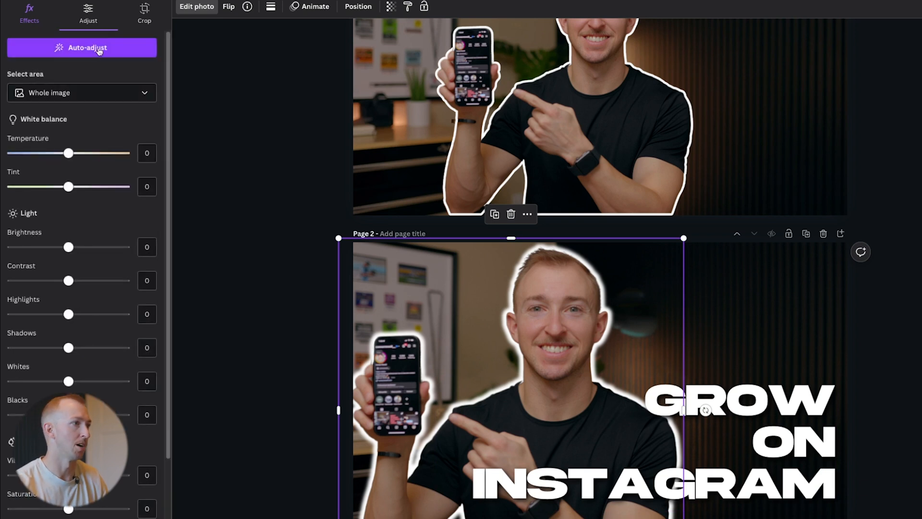
left_click_drag(70, 249, 105, 247)
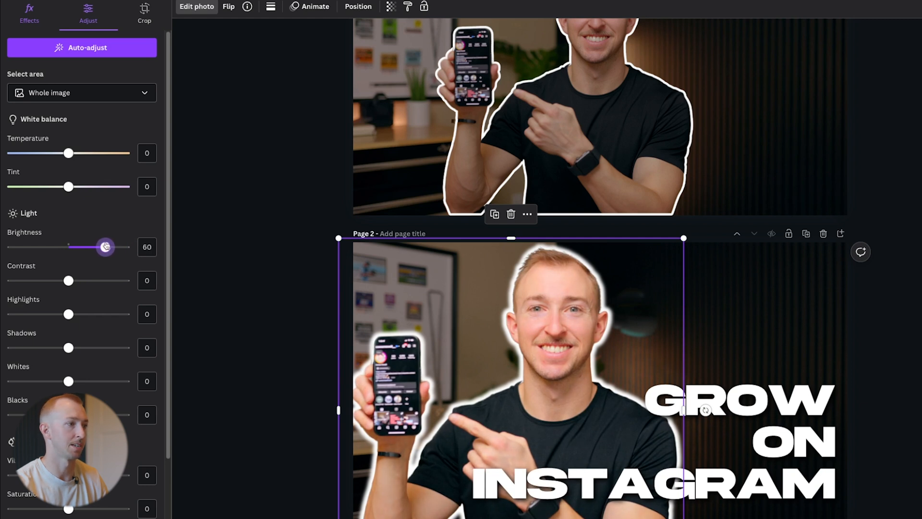
left_click_drag(69, 280, 75, 281)
mouse_move(68, 314)
left_mouse_down()
mouse_move(93, 315)
mouse_move(47, 315)
mouse_move(68, 314)
left_mouse_up()
left_click_drag(68, 347, 68, 346)
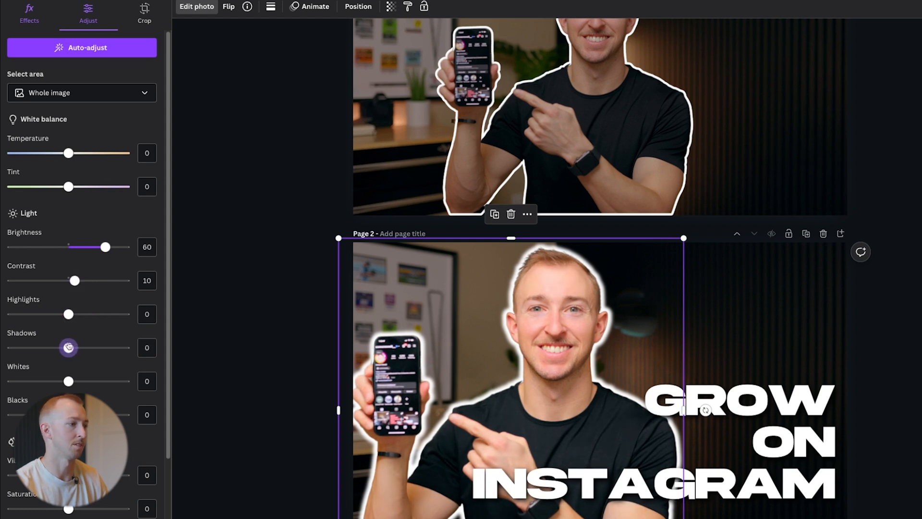
- Raise the cutout's vibrance slightly and set its saturation to 8
scroll(69, 347, "down", 2)
left_click_drag(69, 392, 106, 394)
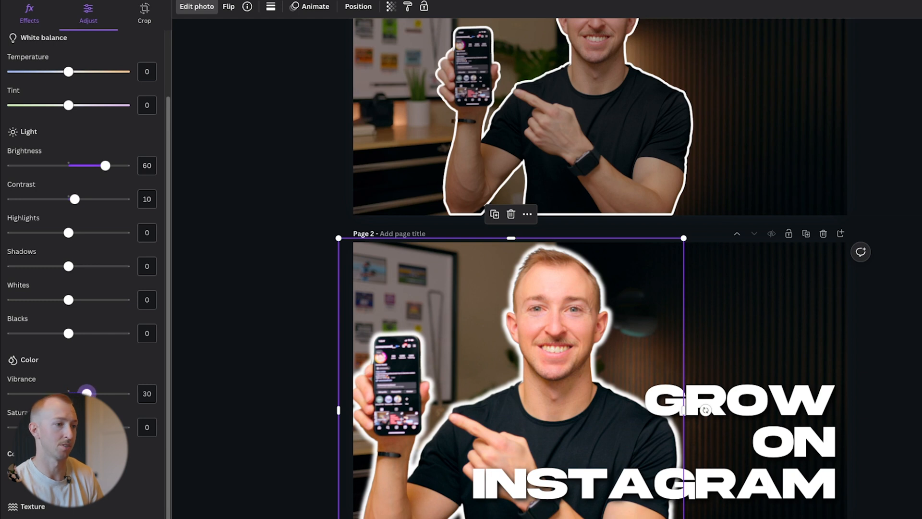
left_click_drag(85, 392, 69, 392)
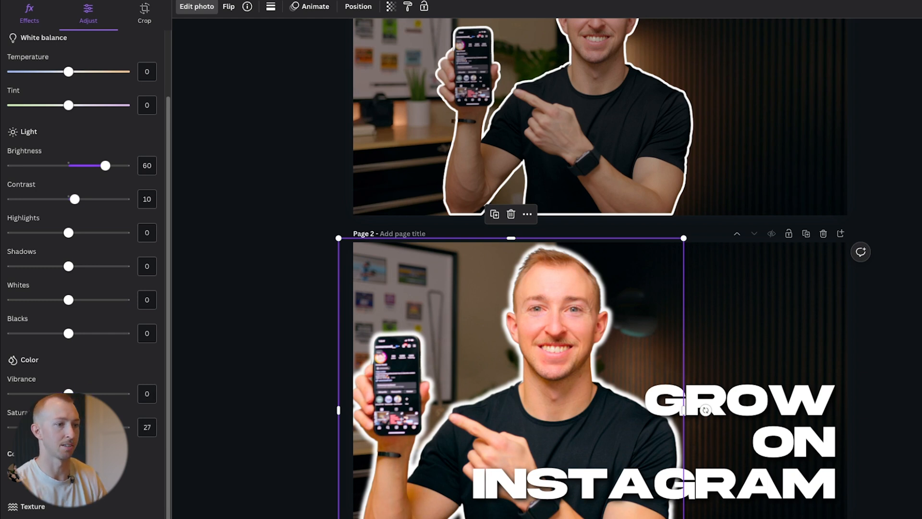
left_click_drag(112, 427, 109, 427)
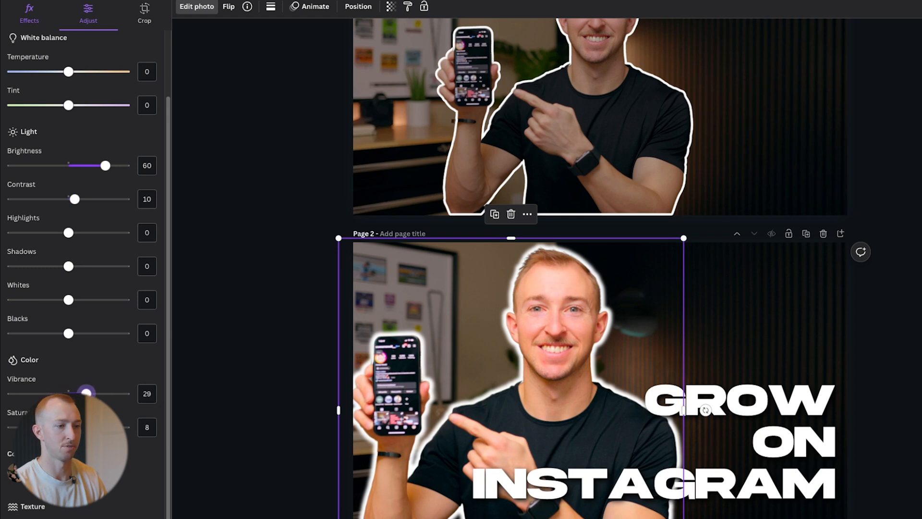
left_click_drag(74, 394, 76, 393)
scroll(82, 240, "down", 2)
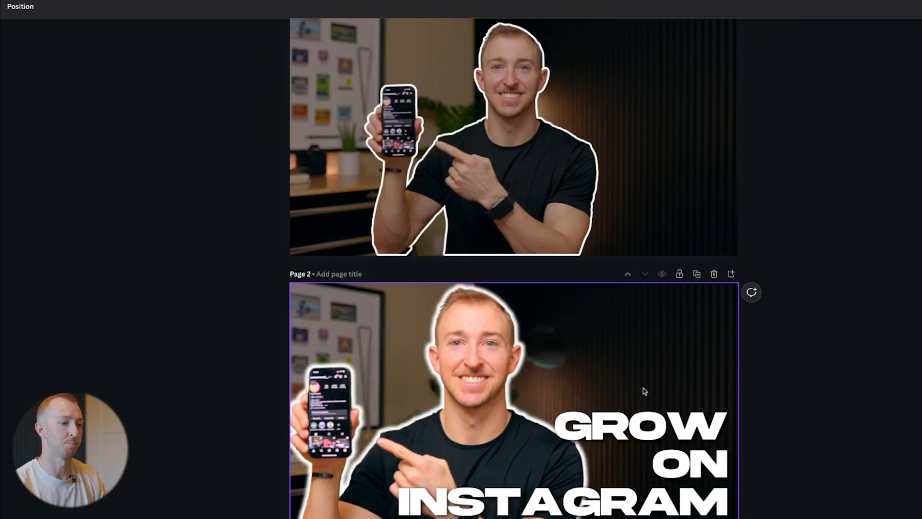
- Search the elements for "instagram logo" and "Instagram icon" graphics, and add the red-orange Reels icon to page 2
scroll(644, 389, "up", 1)
scroll(644, 389, "down", 1)
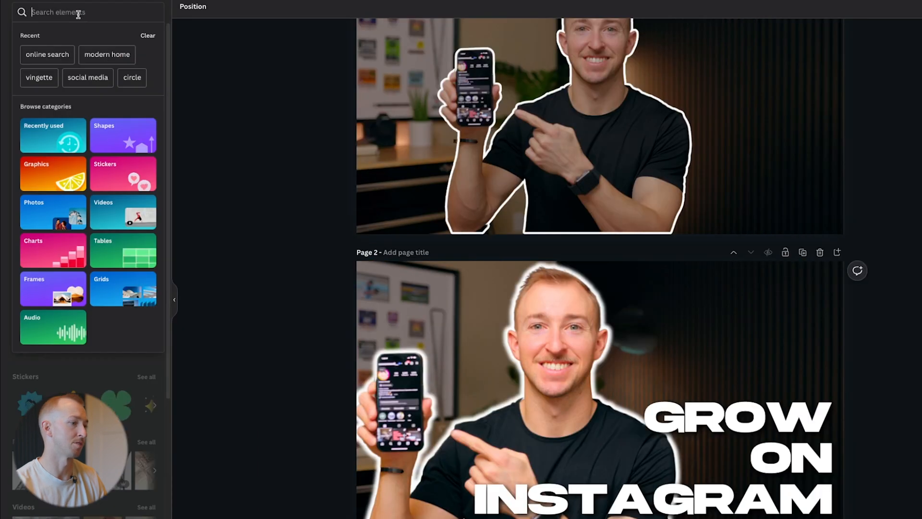
left_click(78, 14)
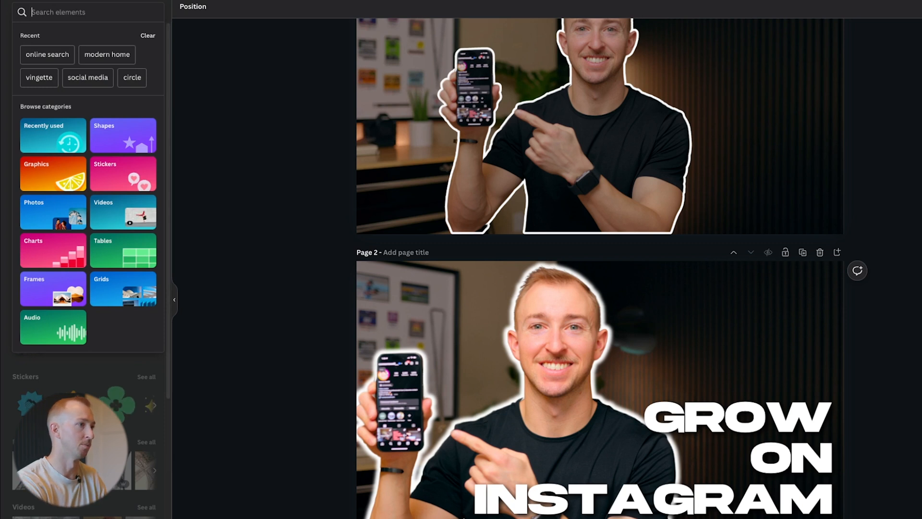
type("instagram logo")
key("Return")
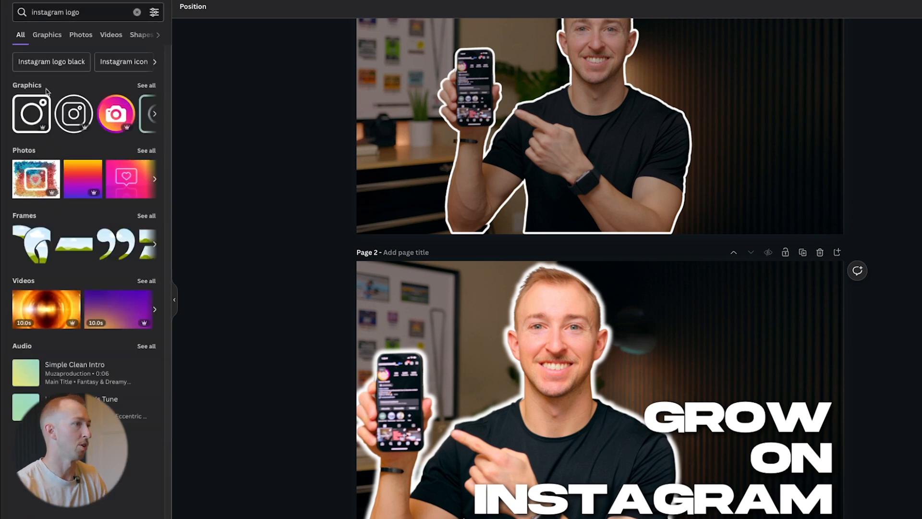
left_click(143, 87)
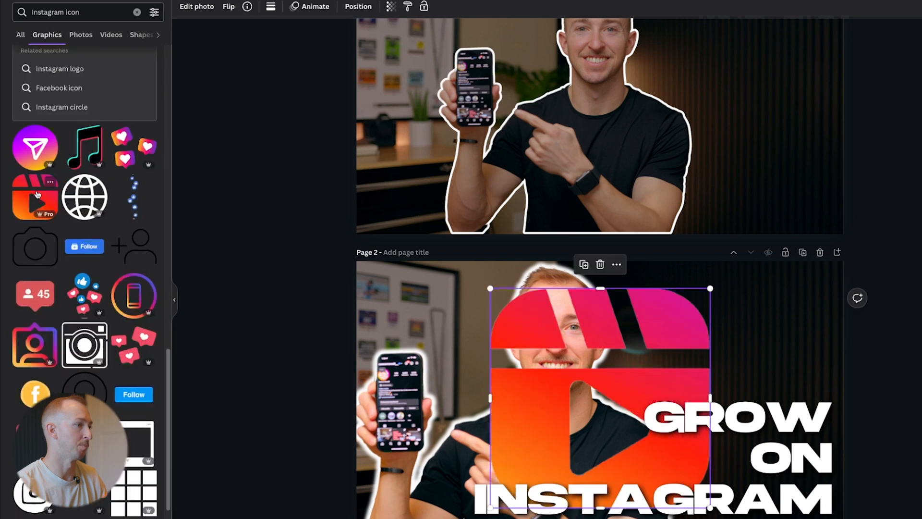
- Shrink the Reels icon and place it above the title near page 2's upper-right corner
left_click_drag(488, 511, 622, 381)
left_click_drag(663, 336, 780, 318)
left_click_drag(737, 361, 772, 329)
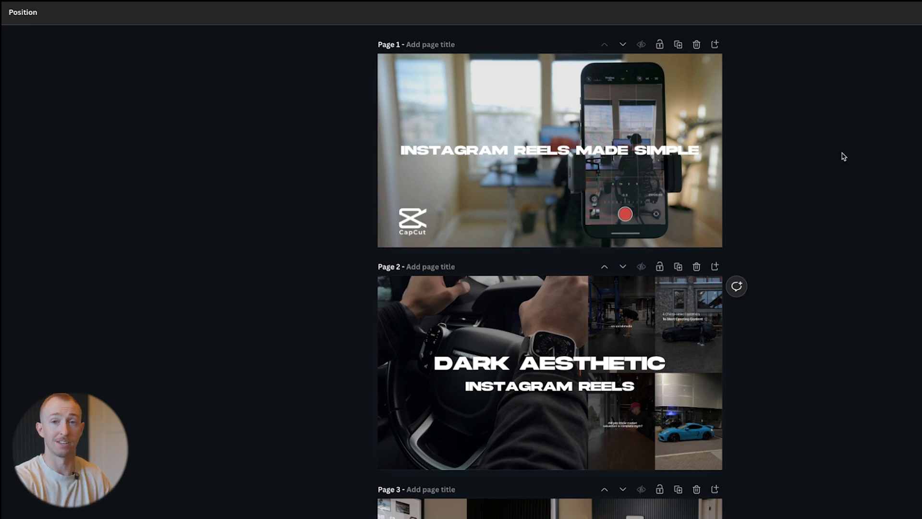
- Review the finished thumbnails on pages 1 to 4, examining their photo layouts, title sizes and text placement
scroll(819, 144, "down", 3)
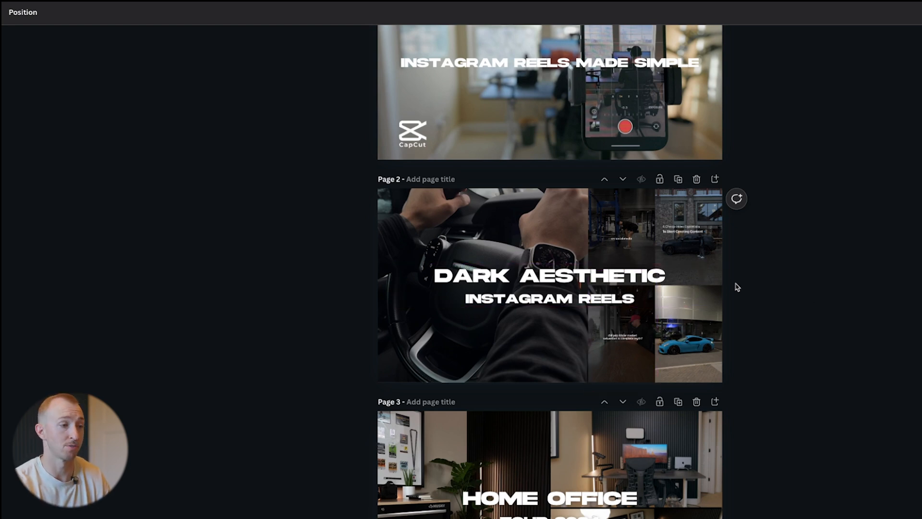
scroll(737, 288, "up", 1)
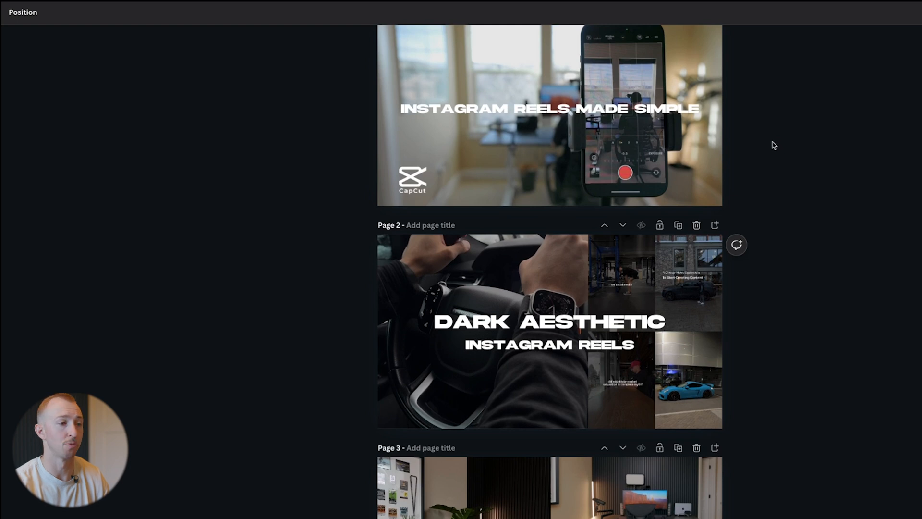
scroll(775, 145, "down", 1)
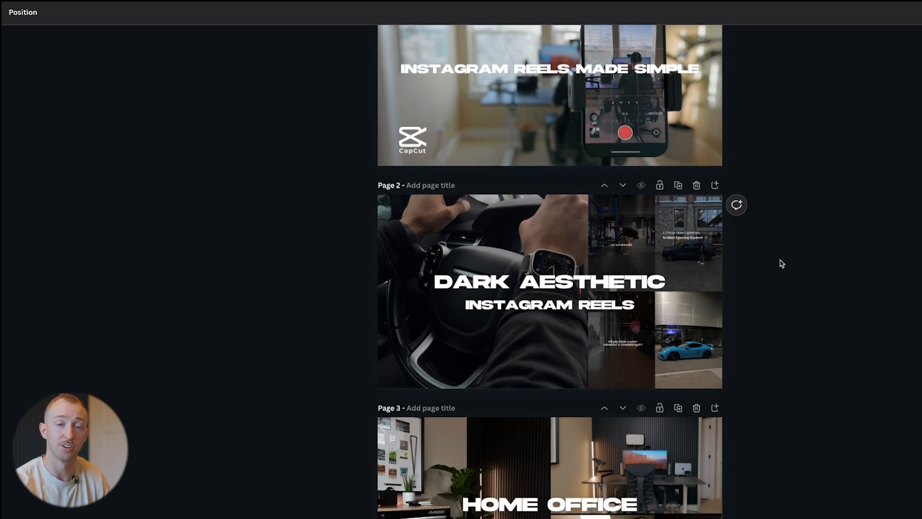
scroll(779, 243, "down", 7)
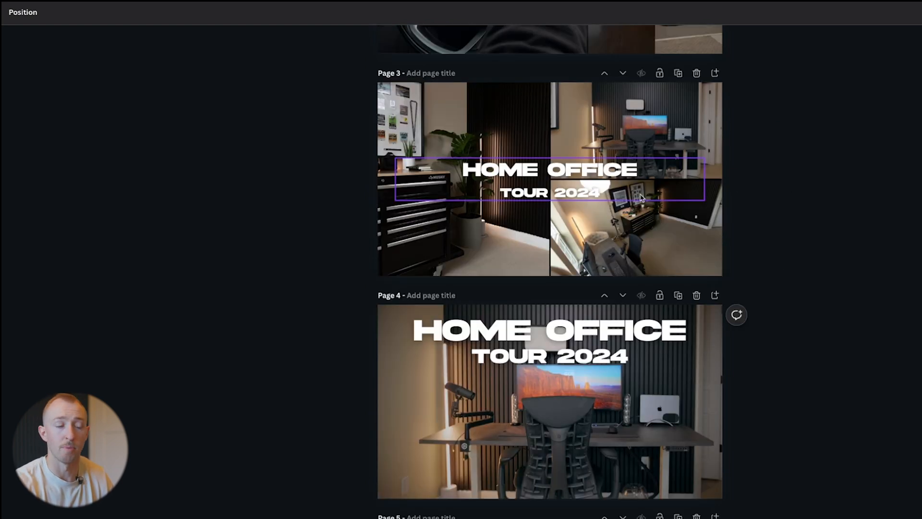
scroll(775, 260, "up", 1)
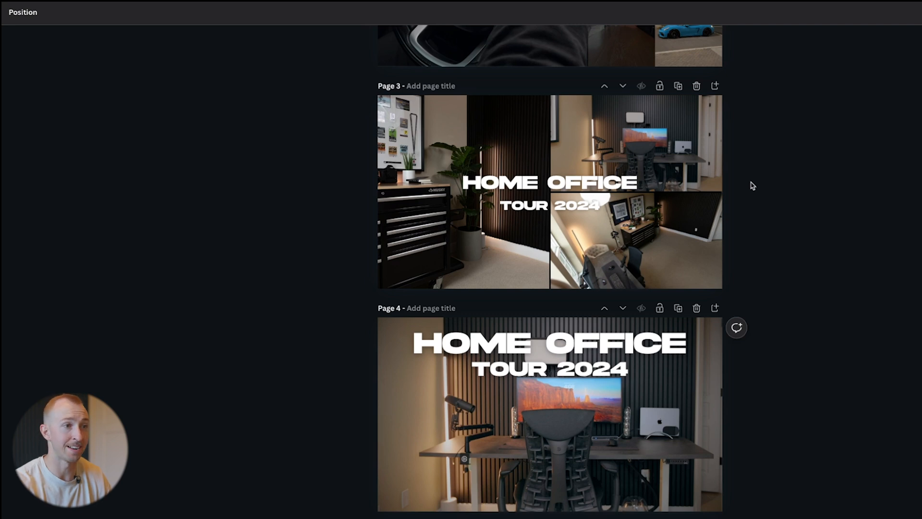
scroll(753, 186, "down", 1)
scroll(764, 186, "down", 1)
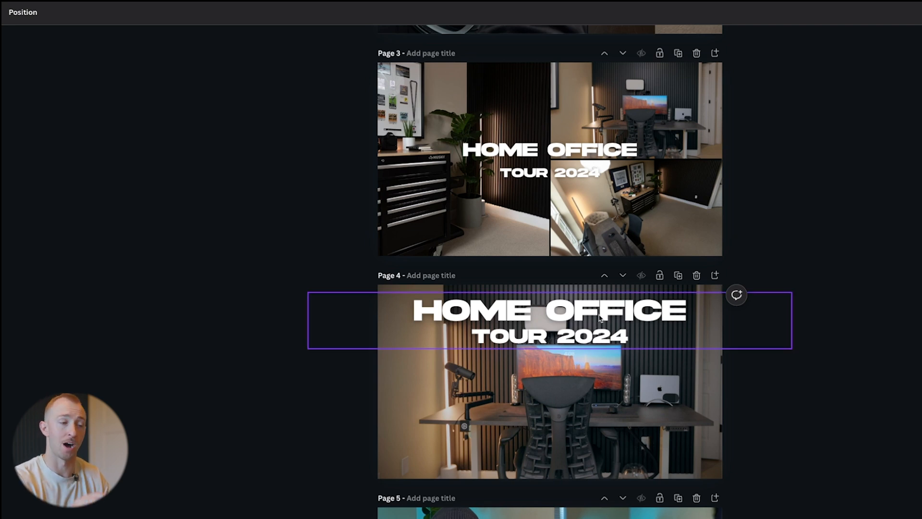
scroll(783, 325, "down", 1)
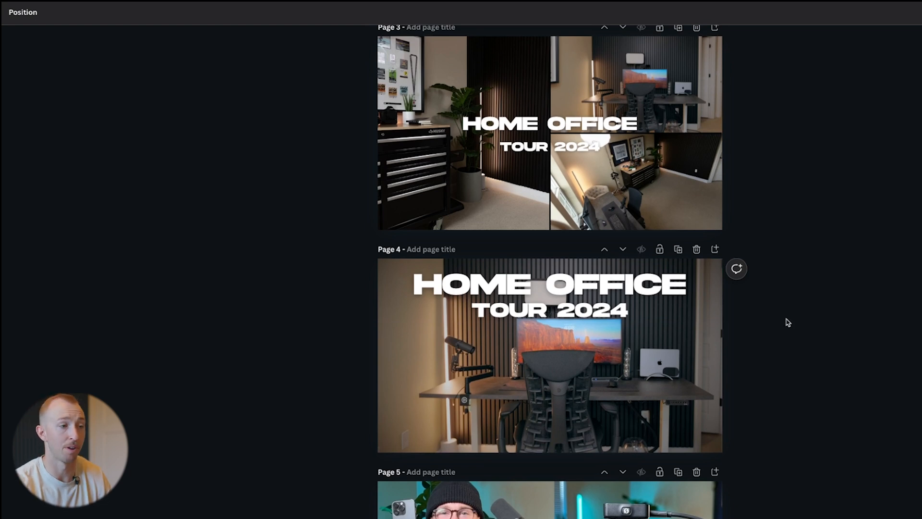
scroll(788, 323, "down", 1)
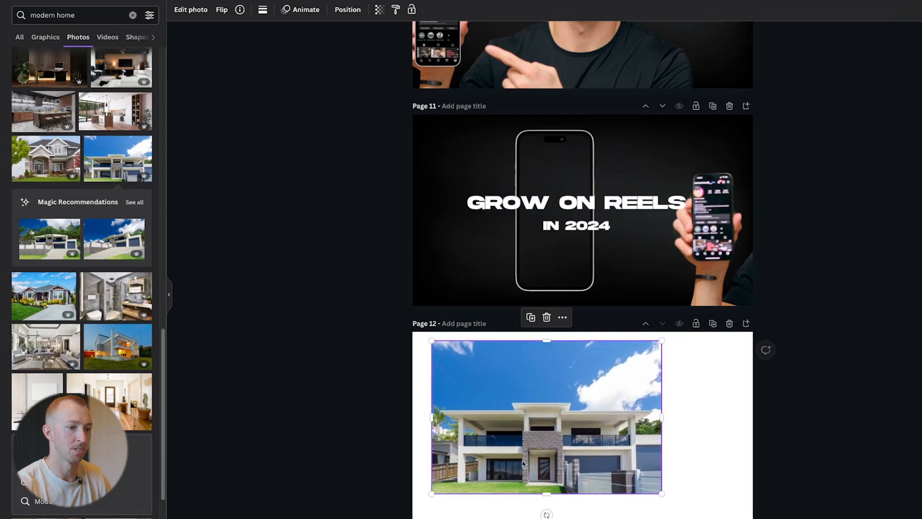
- Enlarge the house photo to fill page 12 and add the title text "$2,200,900" in the brand kit's title style
left_click_drag(662, 492, 752, 518)
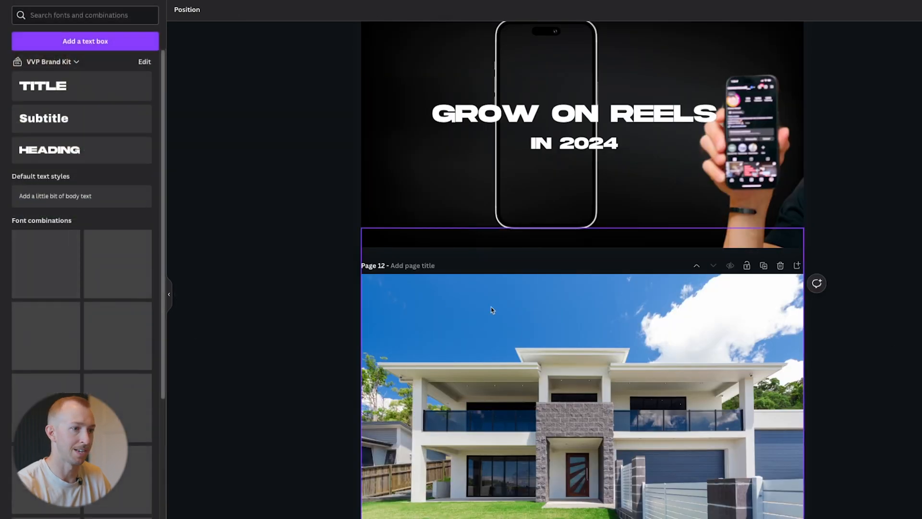
left_click(52, 86)
type("$")
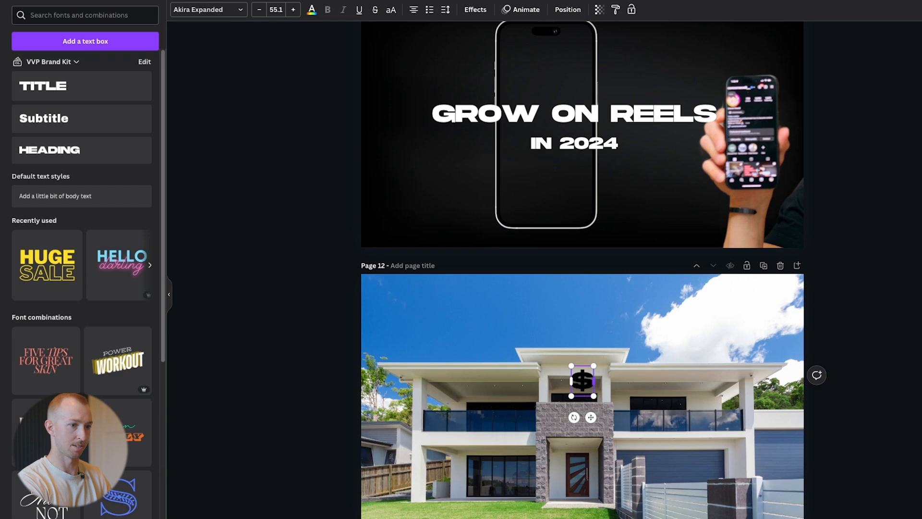
type("2,200,900")
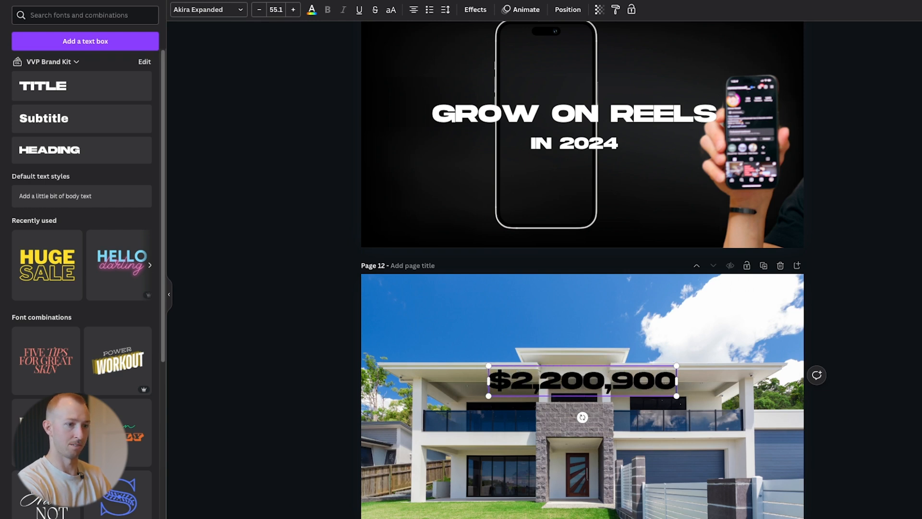
- Enlarge the price title to font size 109 and place it in the sky above the house roof
left_click_drag(488, 366, 406, 296)
left_click_drag(543, 404, 597, 350)
left_click_drag(731, 340, 794, 393)
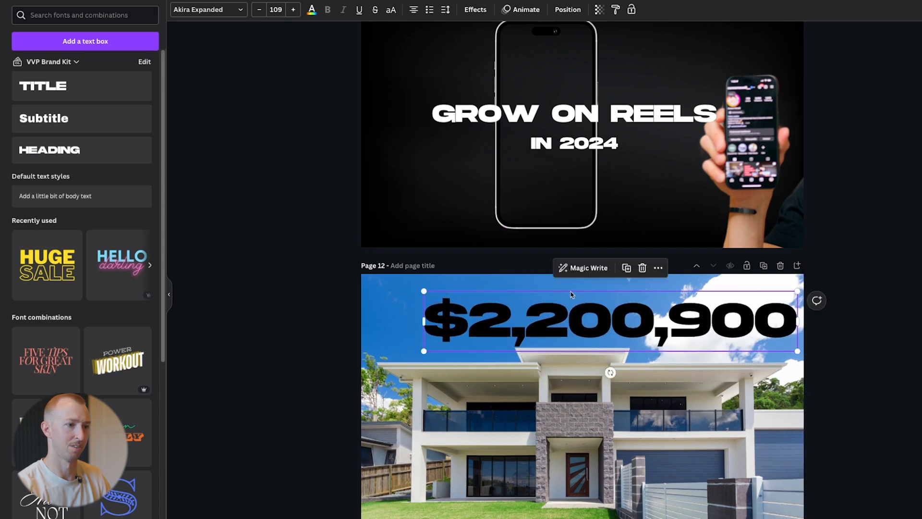
left_click_drag(583, 315, 545, 323)
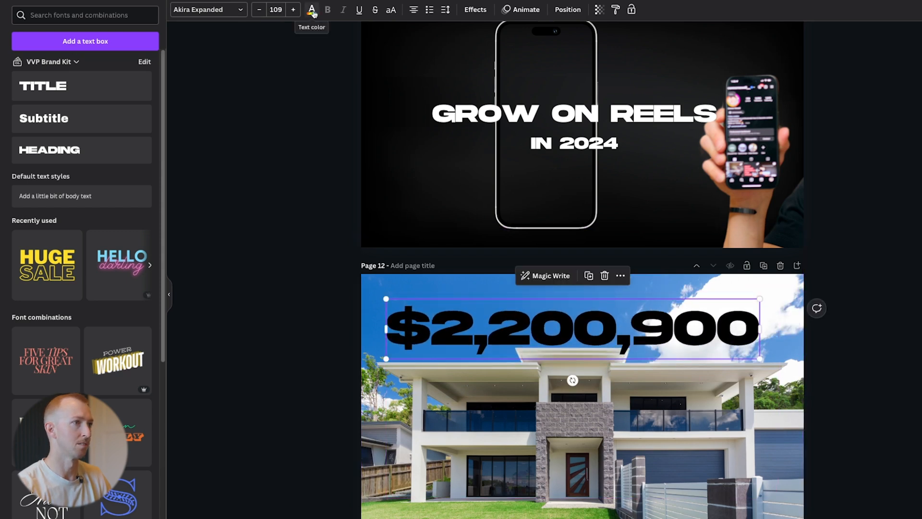
- Colour the price title white and nudge it to the horizontal centre of page 12
left_click(312, 10)
left_click(118, 66)
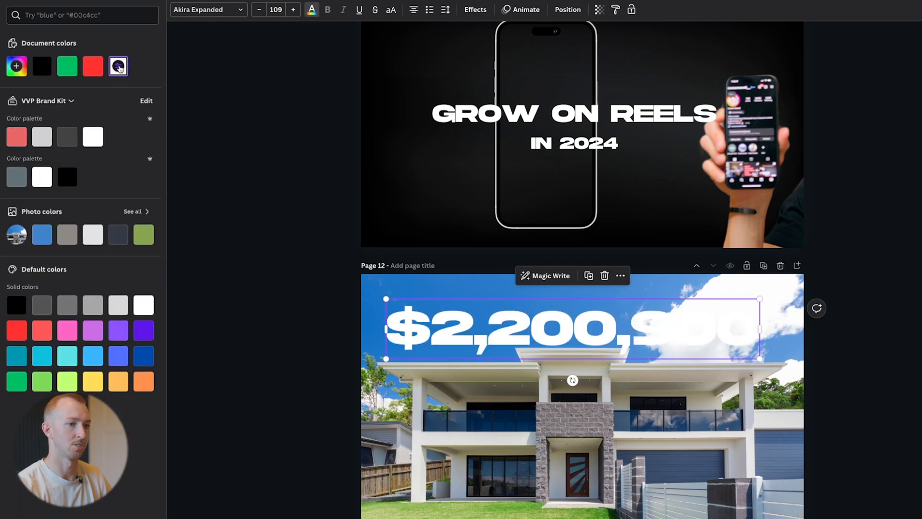
left_click(696, 329)
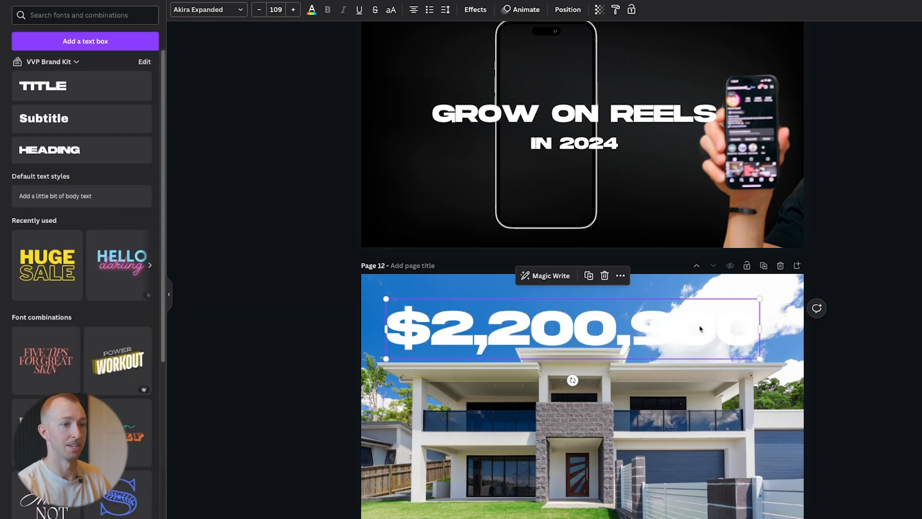
left_click_drag(702, 333, 707, 332)
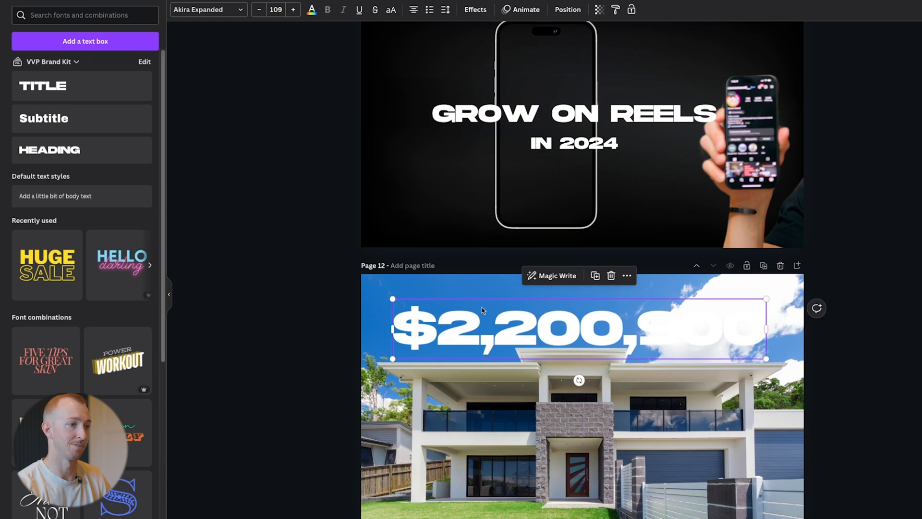
- Give the price title a blurred black Shadow effect, trying Lift as well, and nudge the title slightly upward
left_click(476, 11)
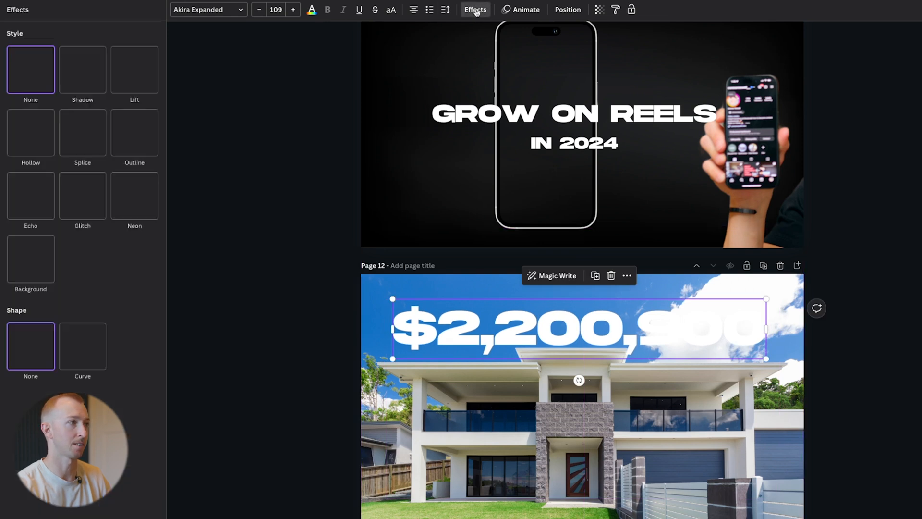
left_click(84, 76)
left_click(134, 76)
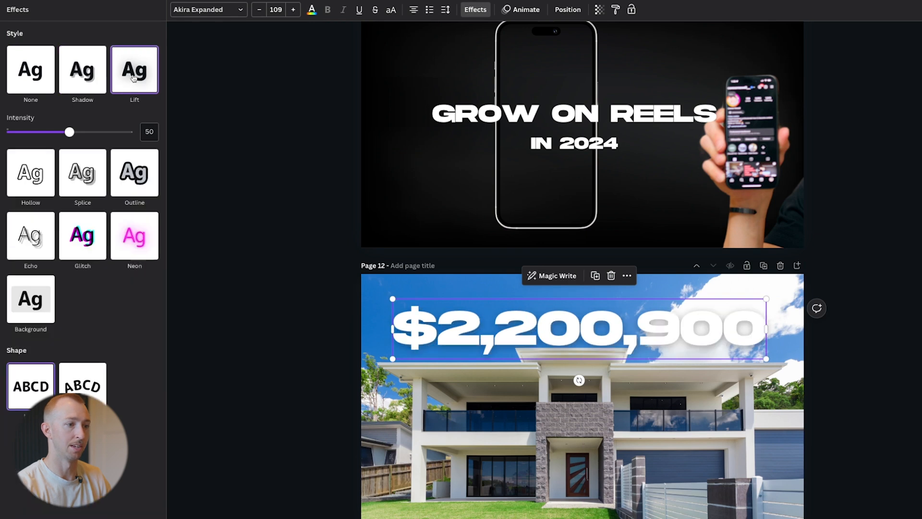
left_click(95, 72)
left_click(151, 250)
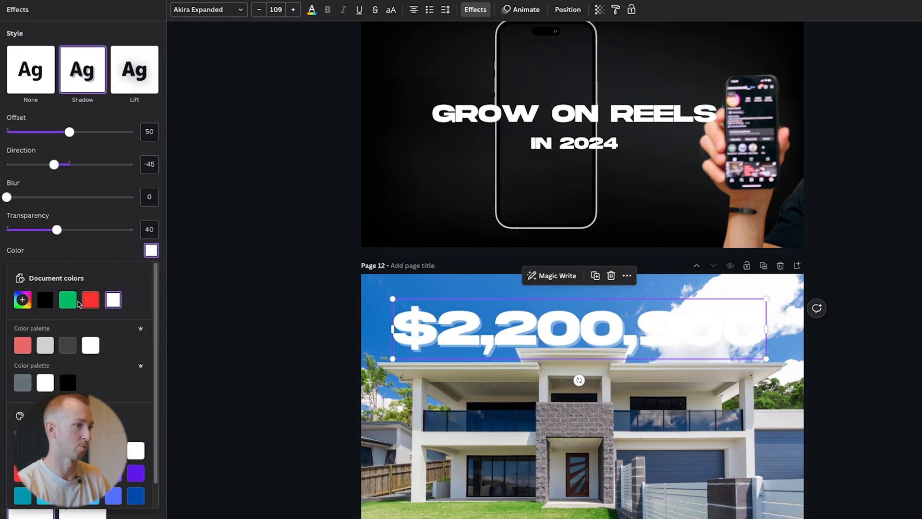
left_click(45, 300)
left_click_drag(6, 197, 46, 212)
left_click_drag(531, 332, 532, 326)
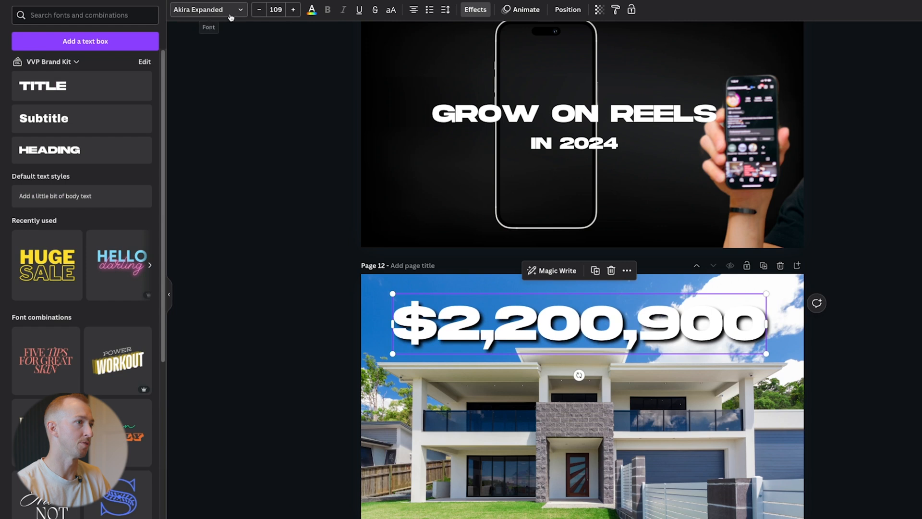
- Try Archivo Black and Canva Sans Bold on the price title, and set its font to Anton
left_click(231, 10)
scroll(96, 101, "down", 1)
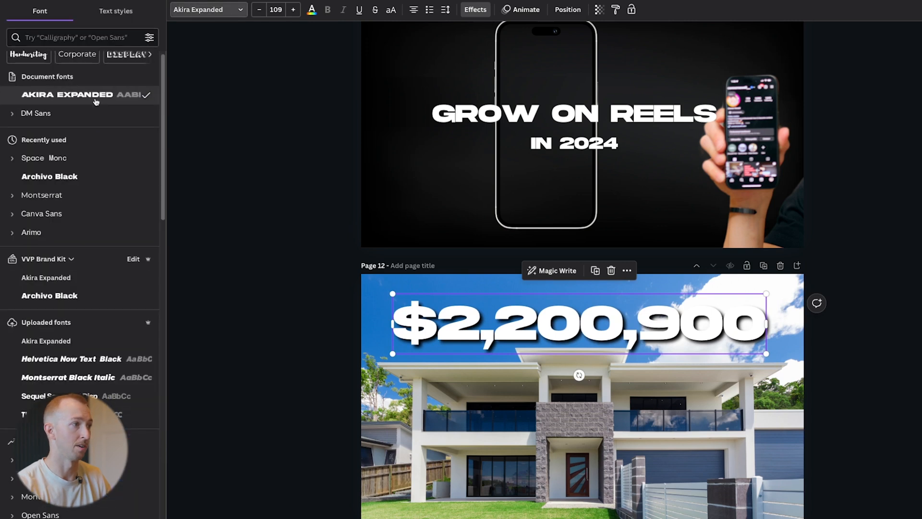
left_click(94, 166)
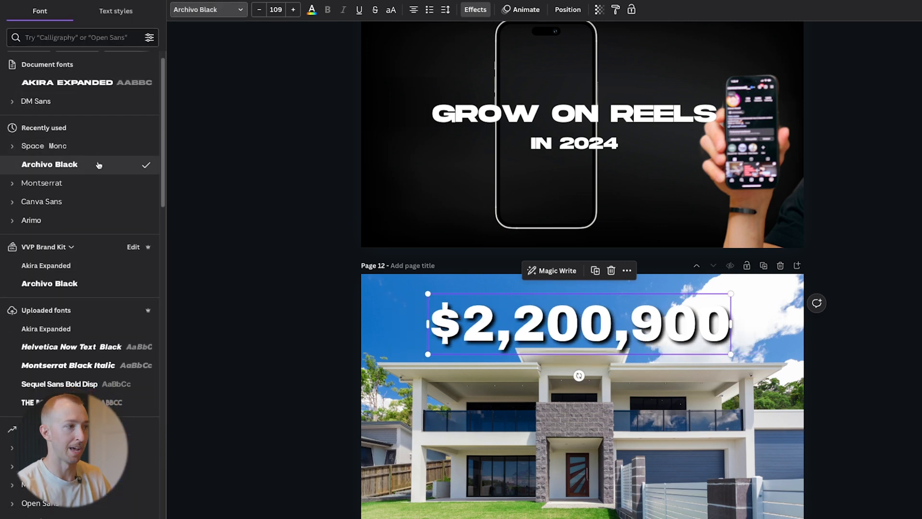
scroll(98, 165, "down", 3)
left_click(15, 159)
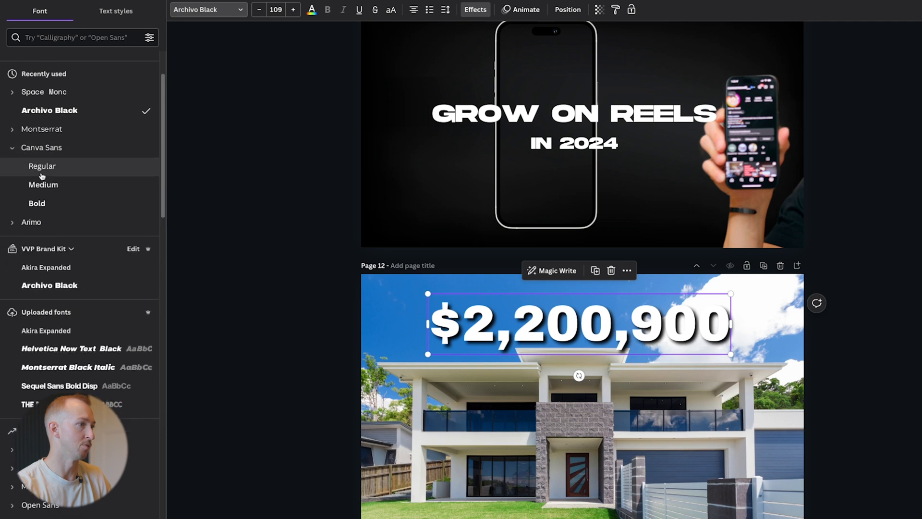
left_click(49, 200)
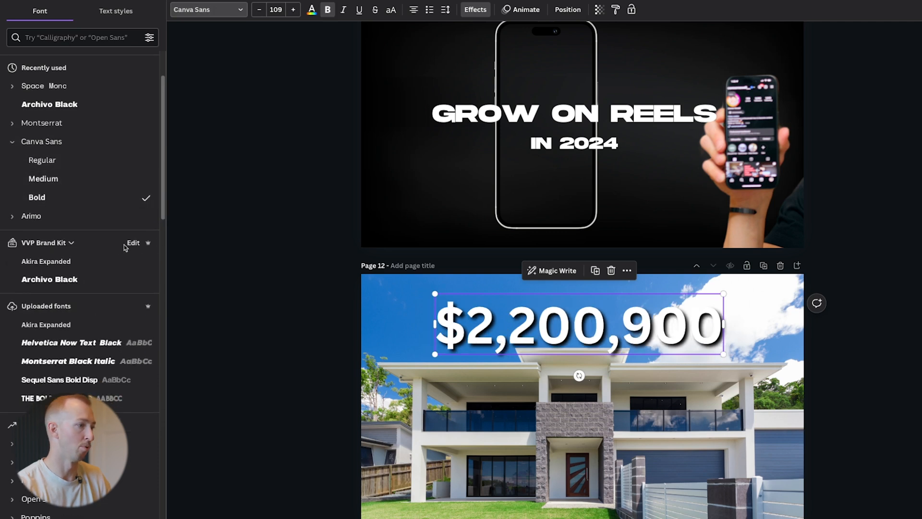
scroll(84, 250, "down", 3)
left_click(87, 291)
scroll(98, 294, "down", 5)
left_click(91, 272)
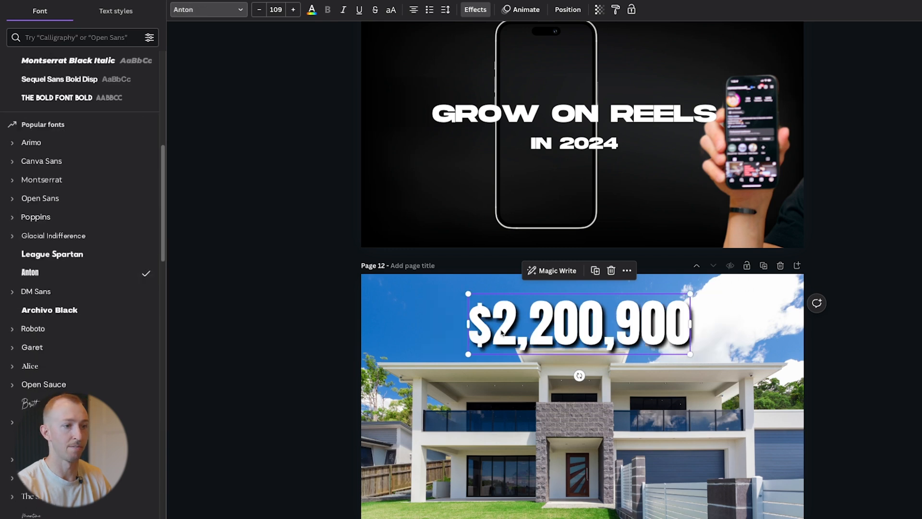
- Enlarge the price title to font size 165 and centre it along the top edge of page 12
left_click_drag(689, 353, 802, 442)
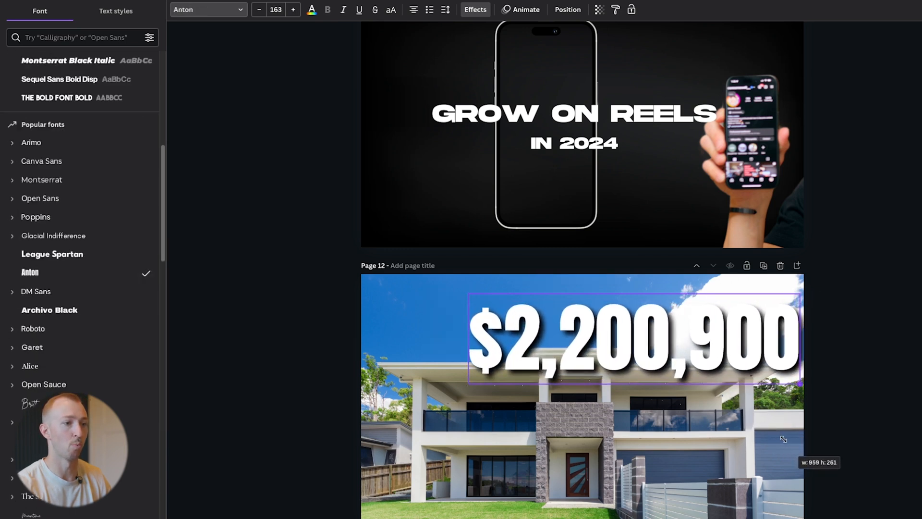
left_click_drag(650, 340, 589, 310)
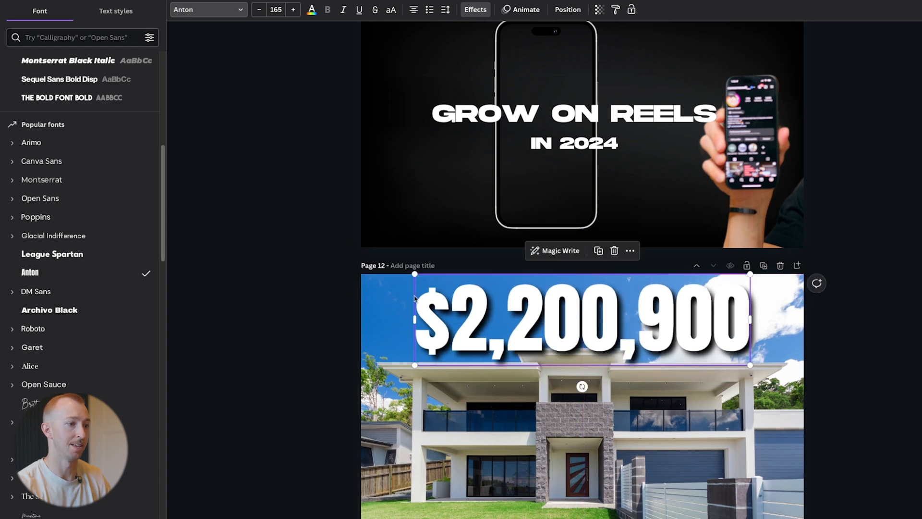
left_click(325, 282)
left_click(313, 279)
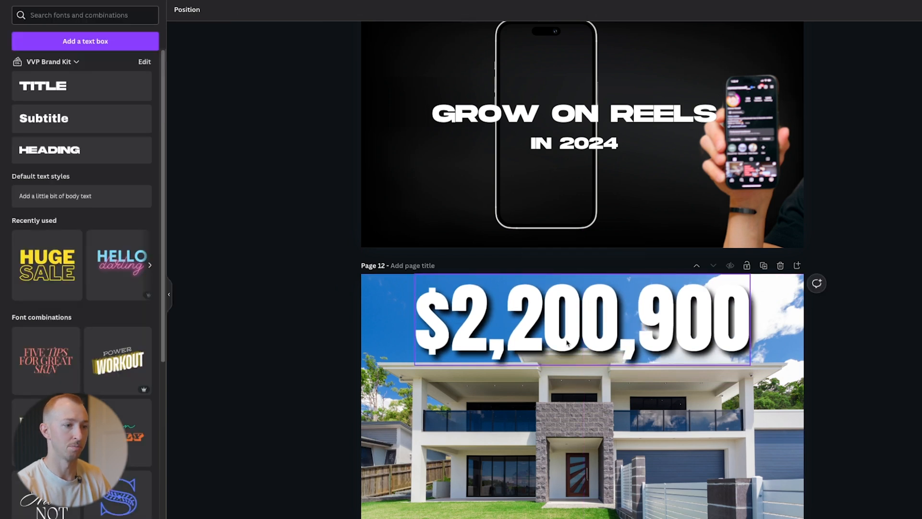
- Duplicate the house photo over the price title and remove the copy's background
scroll(566, 342, "down", 2, "ctrl")
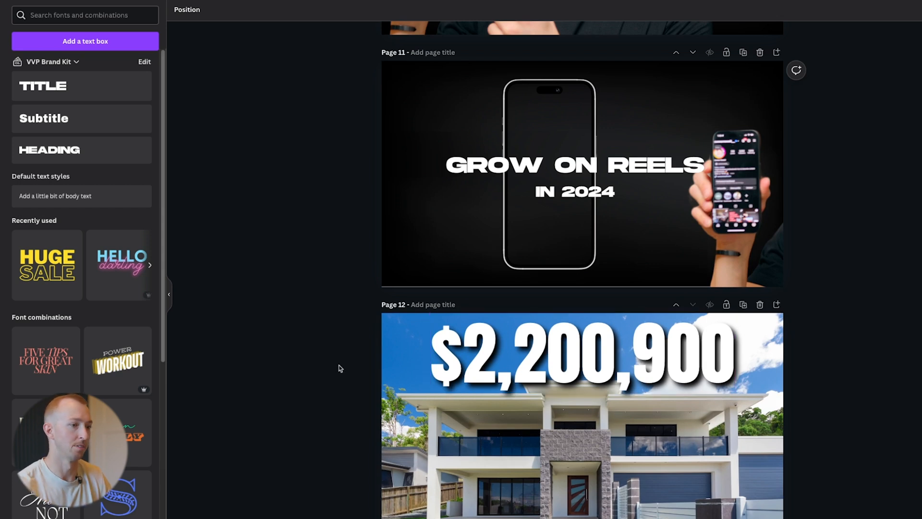
left_click(452, 422)
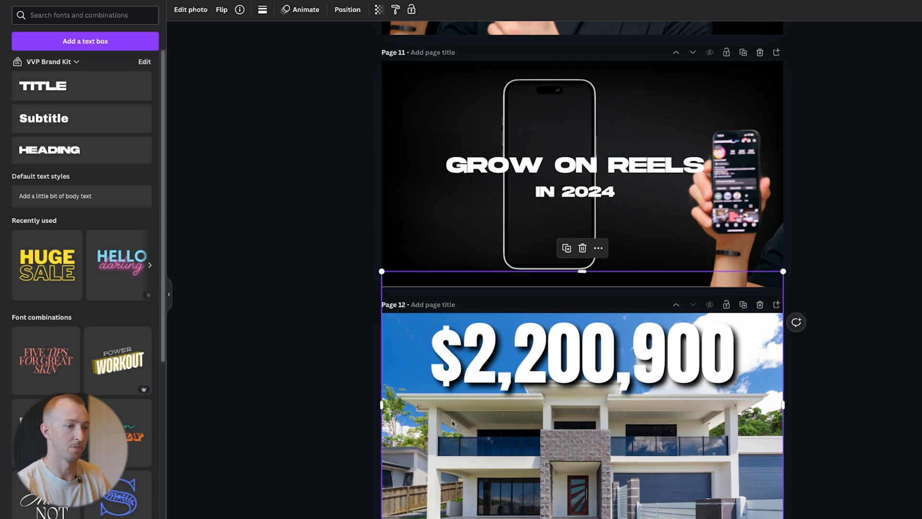
right_click(453, 423)
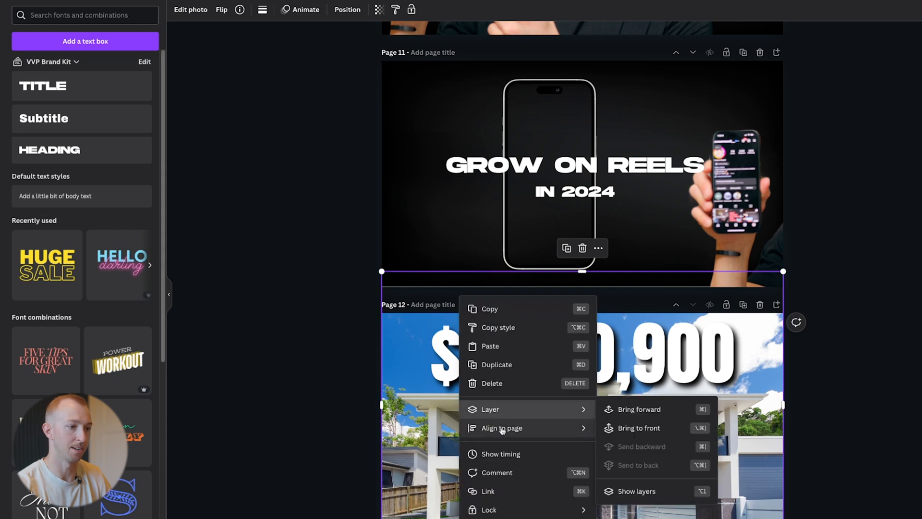
left_click(425, 393)
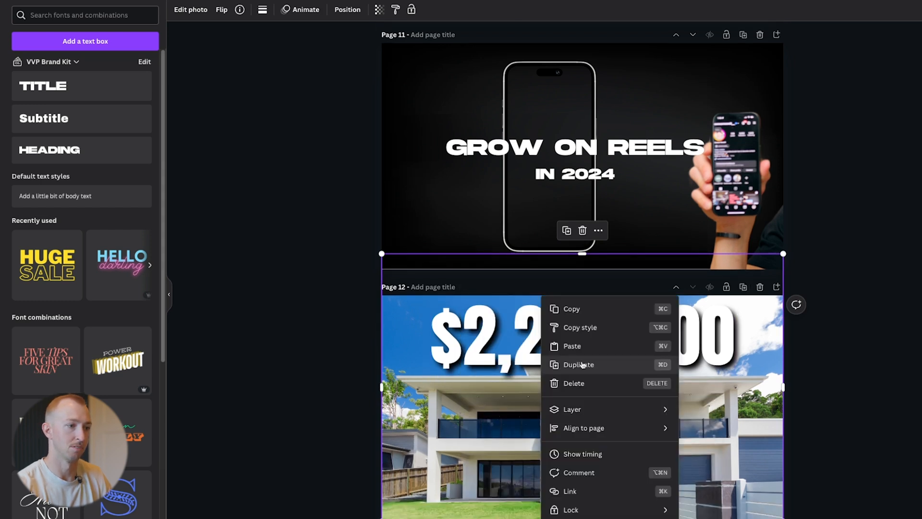
left_click(583, 365)
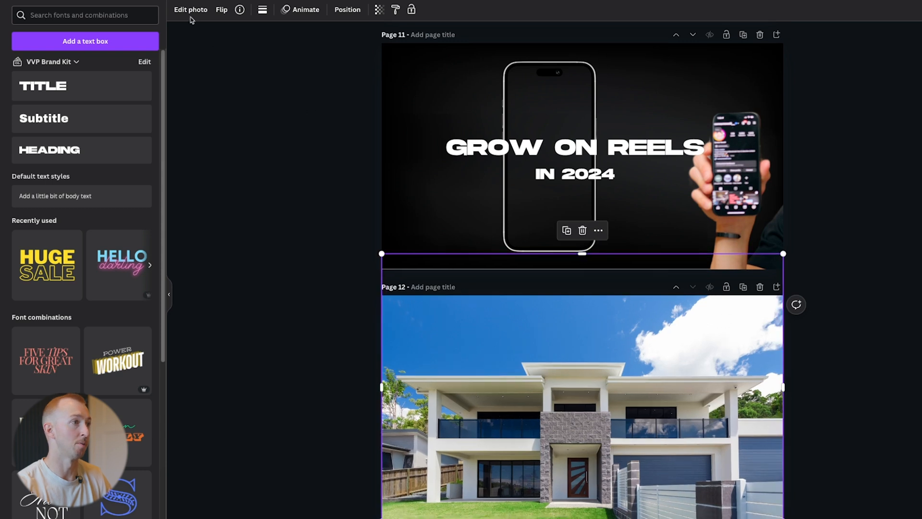
left_click(191, 14)
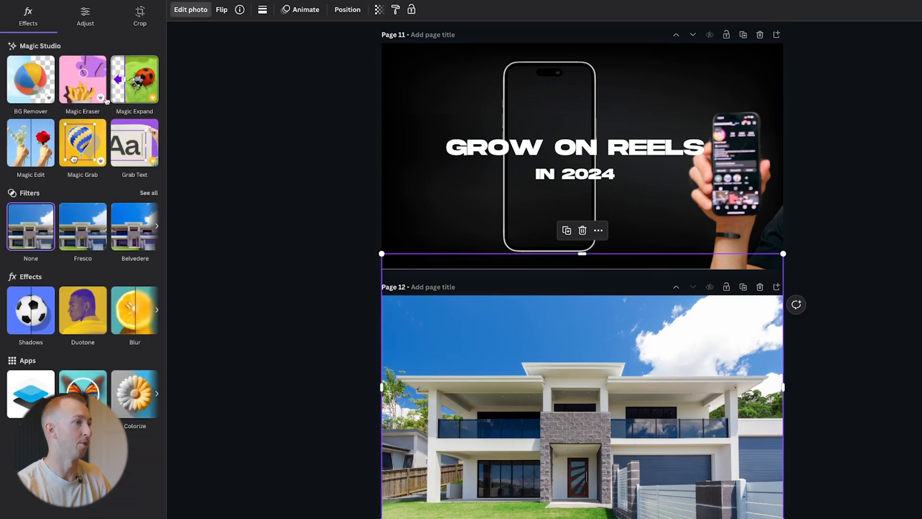
left_click(30, 85)
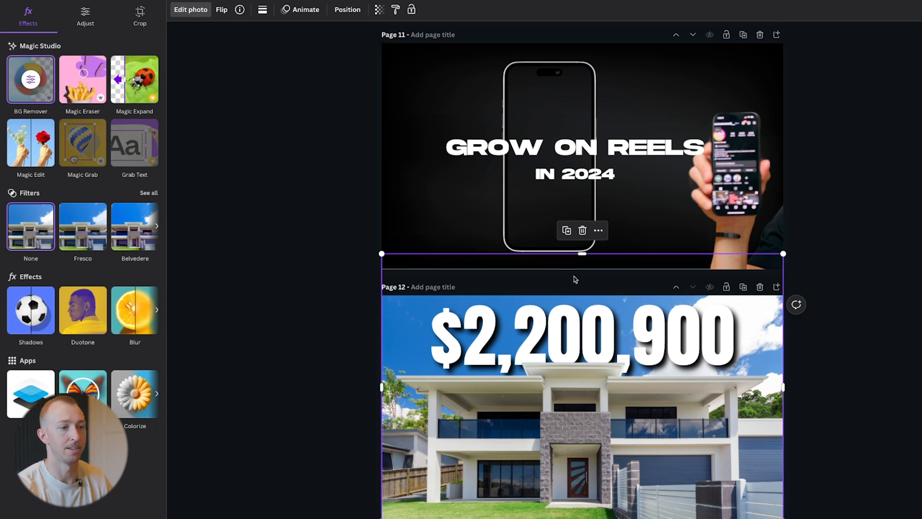
- Undo the house cutout's placement over the $2,200,900 title and recolour the title yellow
left_click_drag(563, 334, 564, 317)
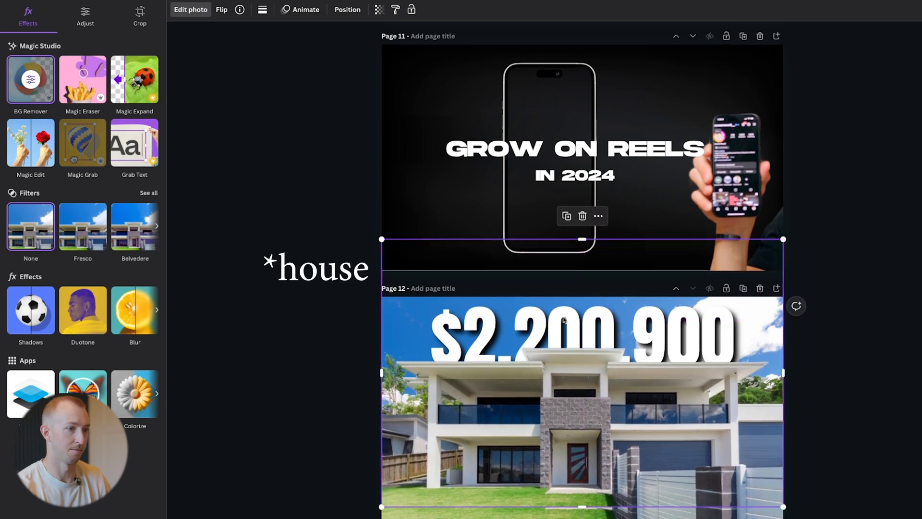
key("ctrl+z")
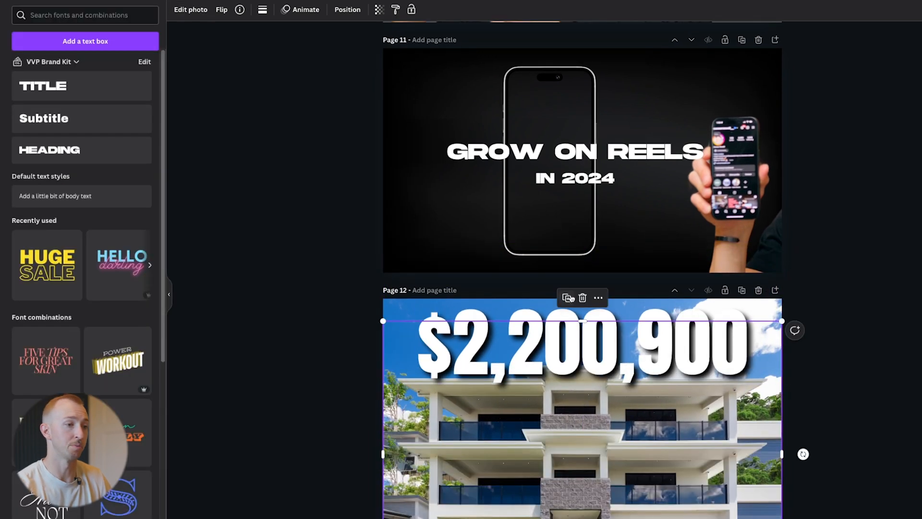
left_click(535, 316)
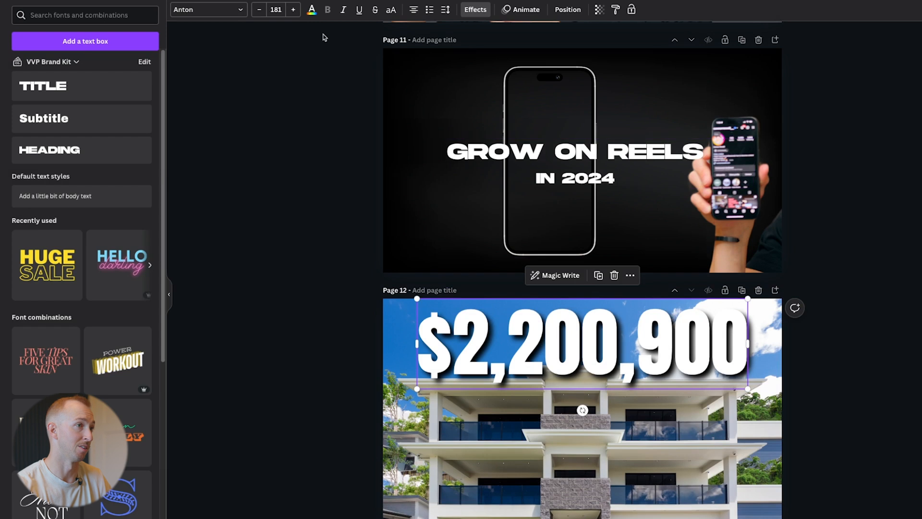
left_click(312, 10)
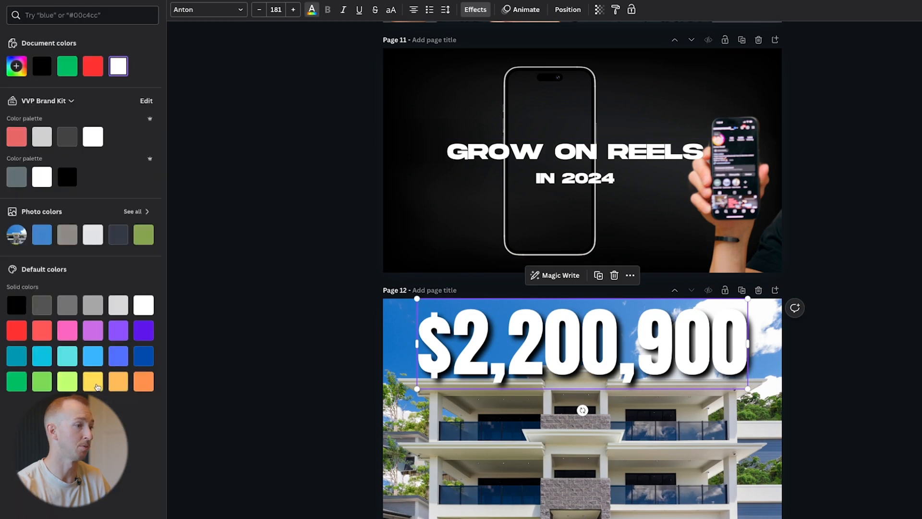
left_click(94, 384)
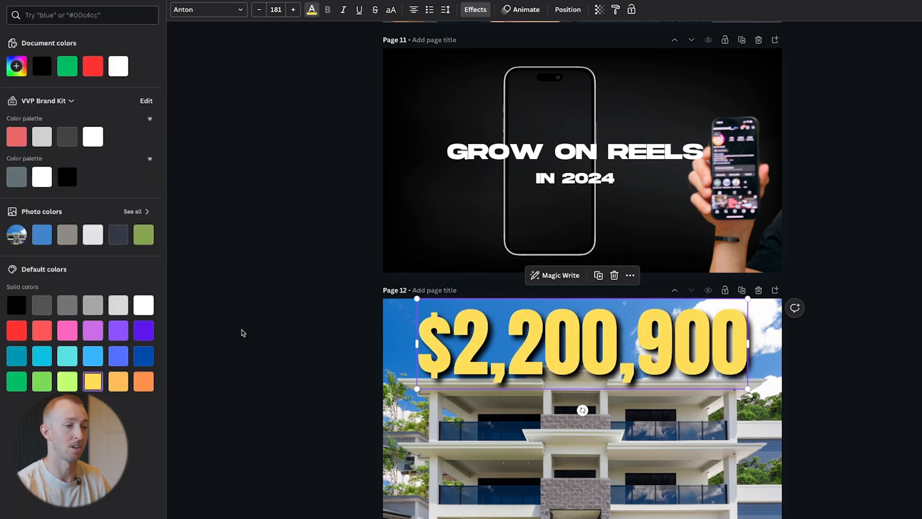
- Move the house cutout up on page 12 so its roof overlaps the lower edge of the yellow price title
left_click(251, 262)
left_click(487, 473)
left_click_drag(530, 480, 530, 410)
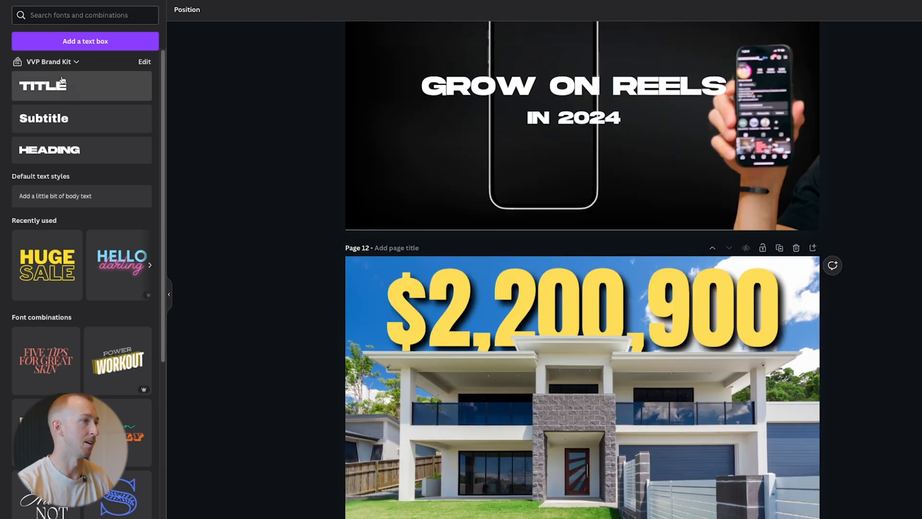
- Add a text box reading "SEATTLE, WA" and place it centred near the bottom of the house photo on page 12
left_click(88, 39)
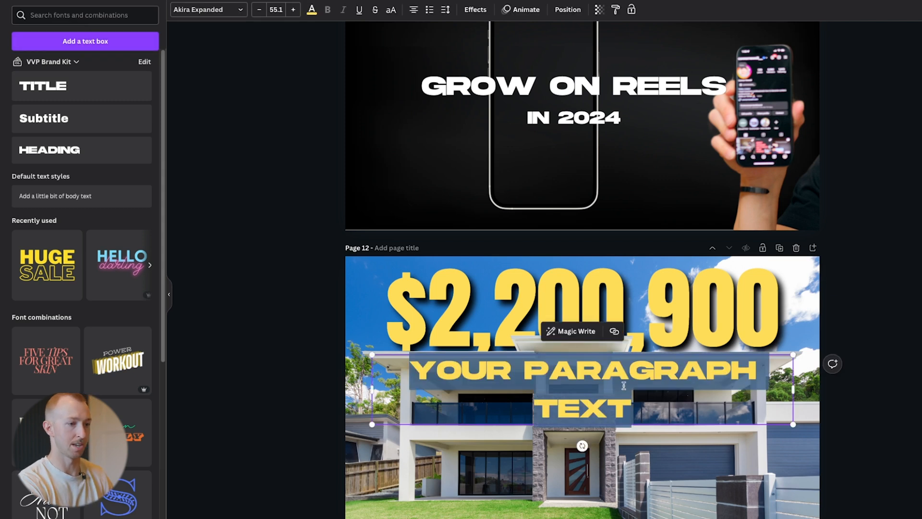
type("SEATTLE, WA")
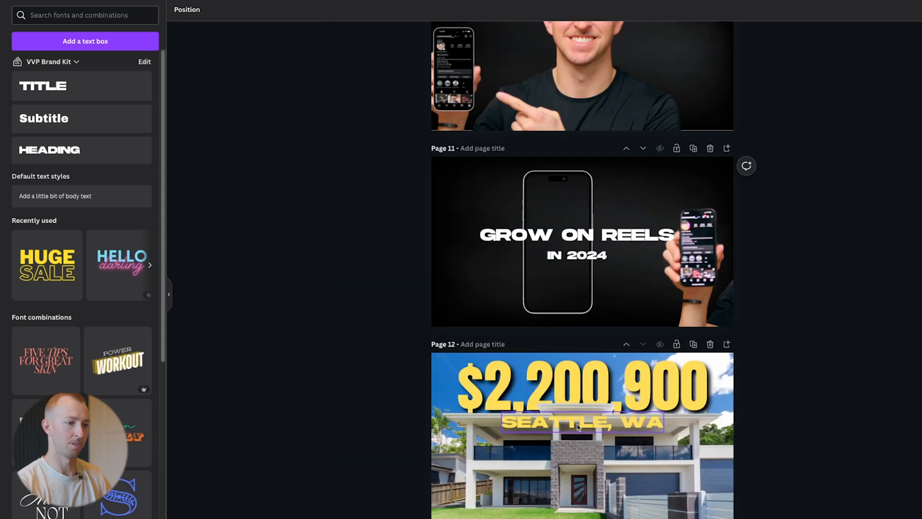
left_click(579, 428)
left_click_drag(578, 428, 583, 507)
- Recolour the "SEATTLE, WA" text white
scroll(603, 504, "up", 2)
scroll(603, 503, "down", 1)
left_click(312, 9)
left_click(142, 66)
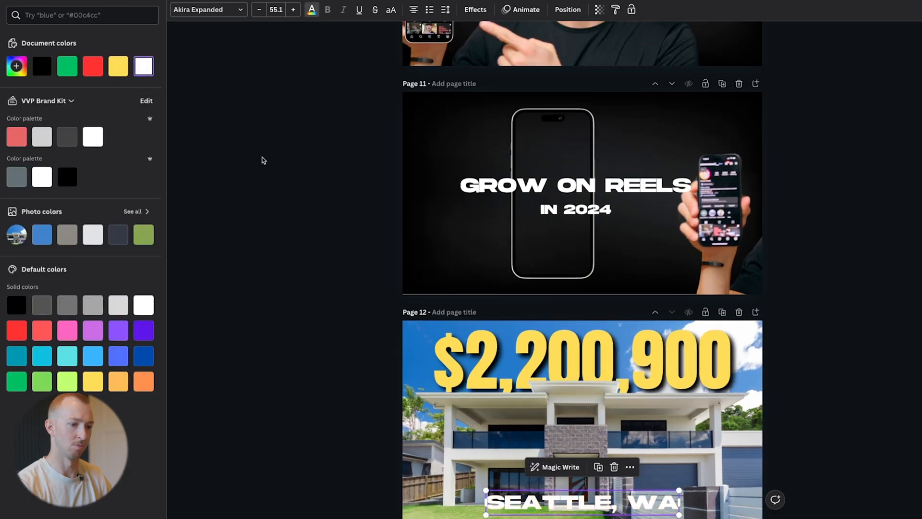
left_click(264, 164)
- Give the "SEATTLE, WA" text a Shadow effect with the shadow colour set to black
left_click(577, 502)
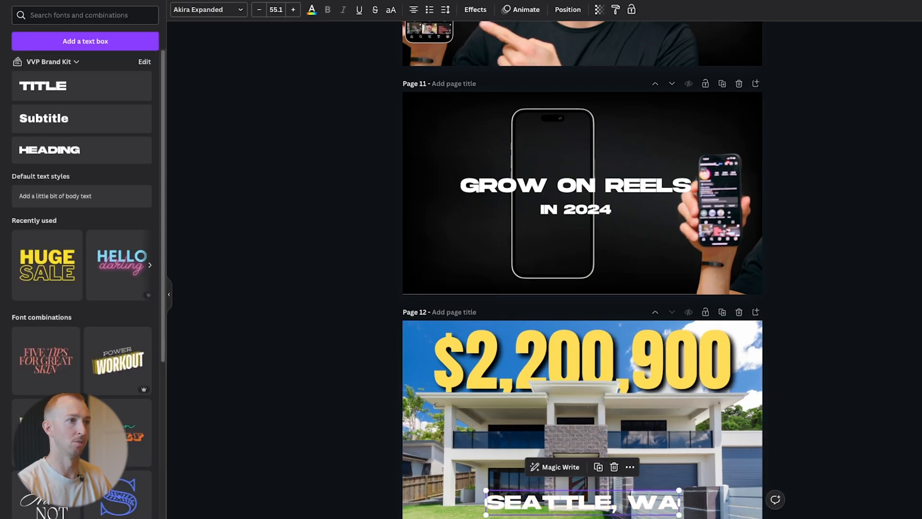
left_click(476, 10)
left_click(93, 81)
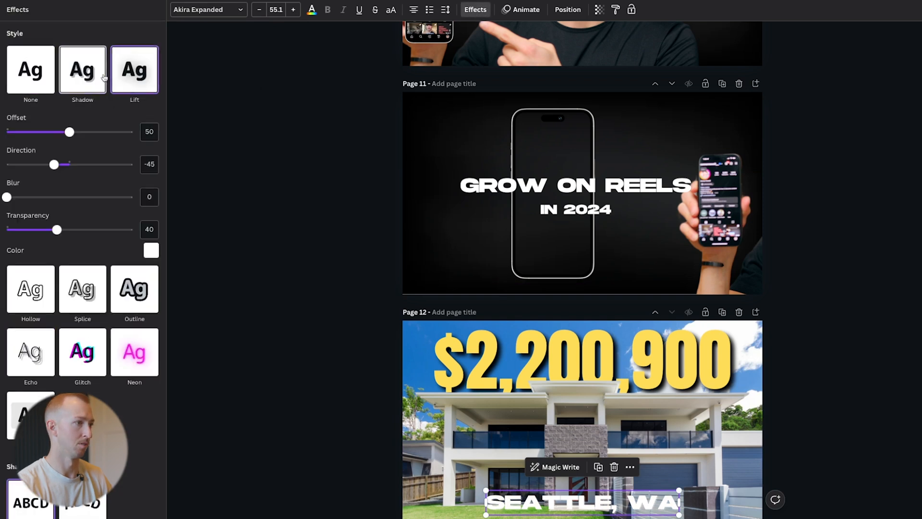
left_click(151, 250)
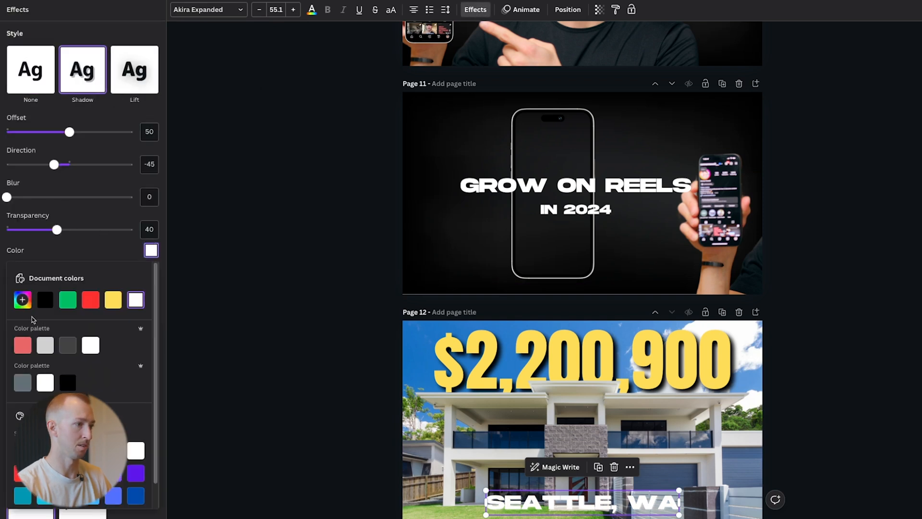
left_click(45, 300)
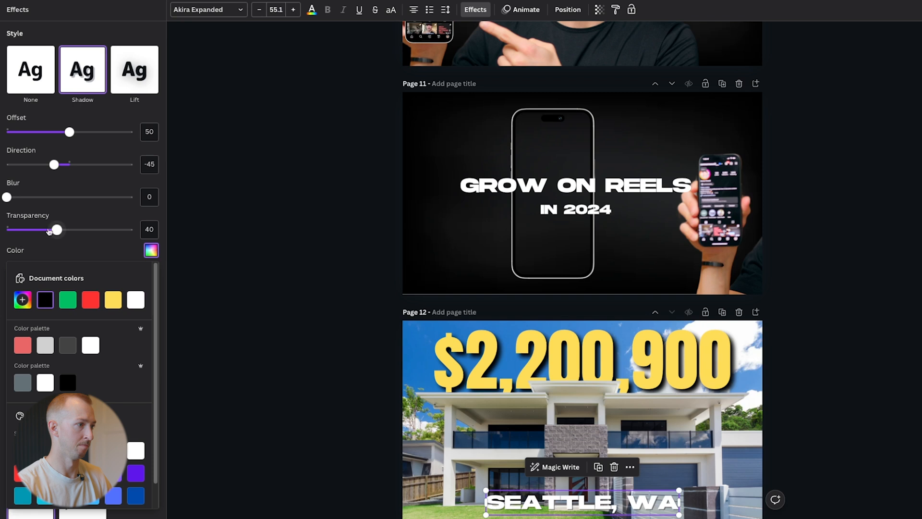
left_click(185, 263)
- Review the real estate thumbnail at reduced size alongside the thumbnails on the other pages
scroll(185, 264, "down", 3)
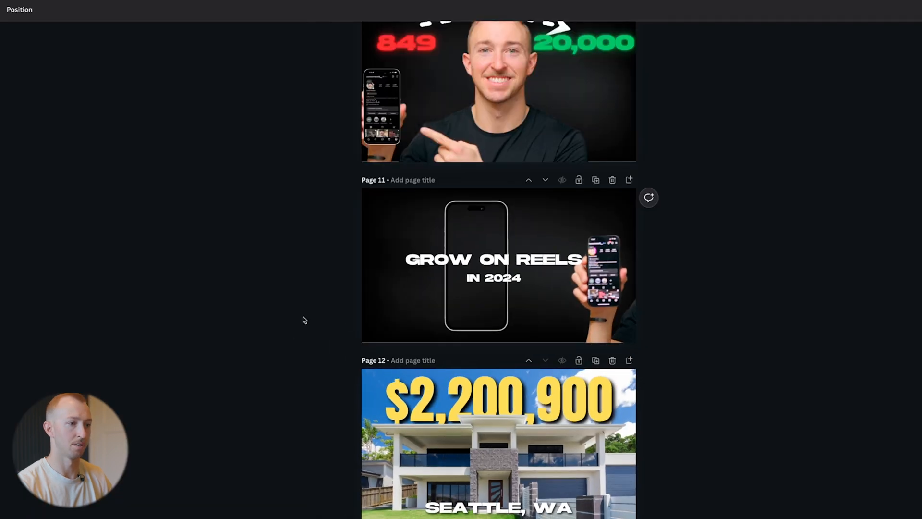
scroll(360, 331, "down", 5)
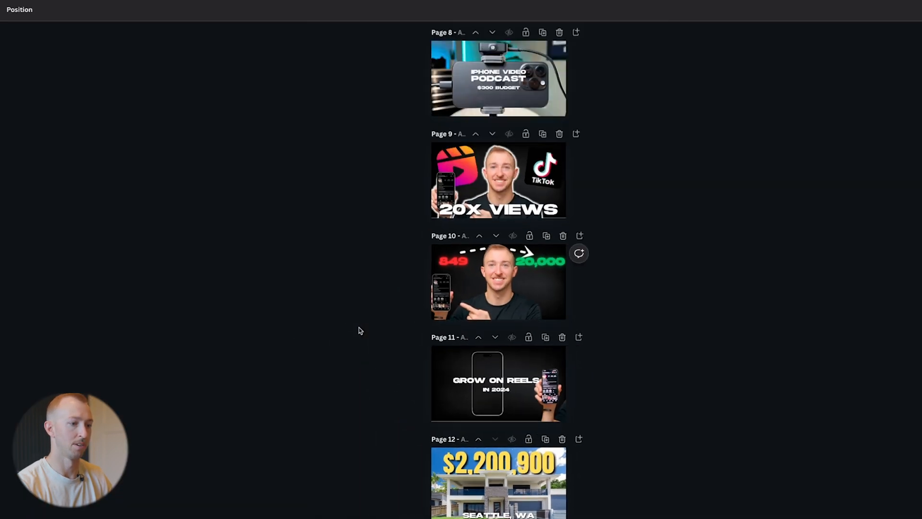
scroll(359, 330, "down", 2)
scroll(359, 331, "up", 4)
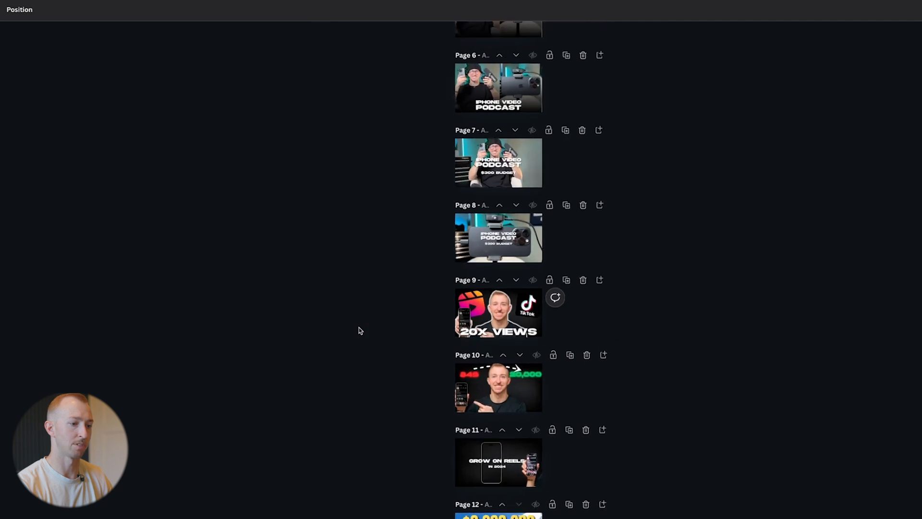
scroll(375, 344, "down", 2)
scroll(387, 356, "up", 4)
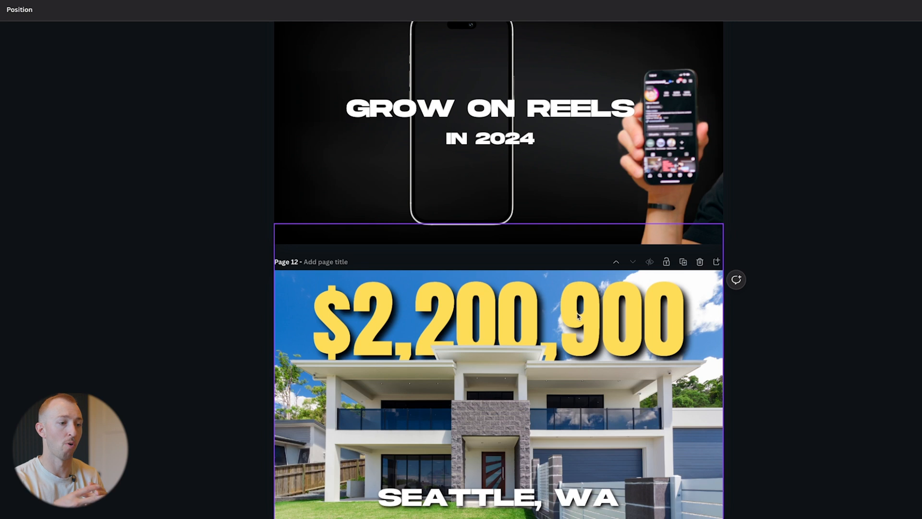
- Adjust the front house photo on page 12, setting its brightness to 40 and contrast to 14
left_click(454, 392)
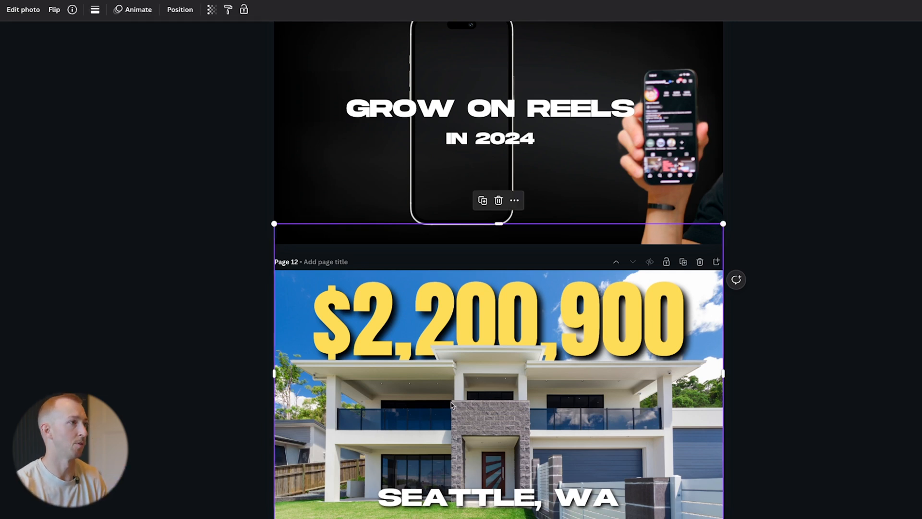
left_click(22, 10)
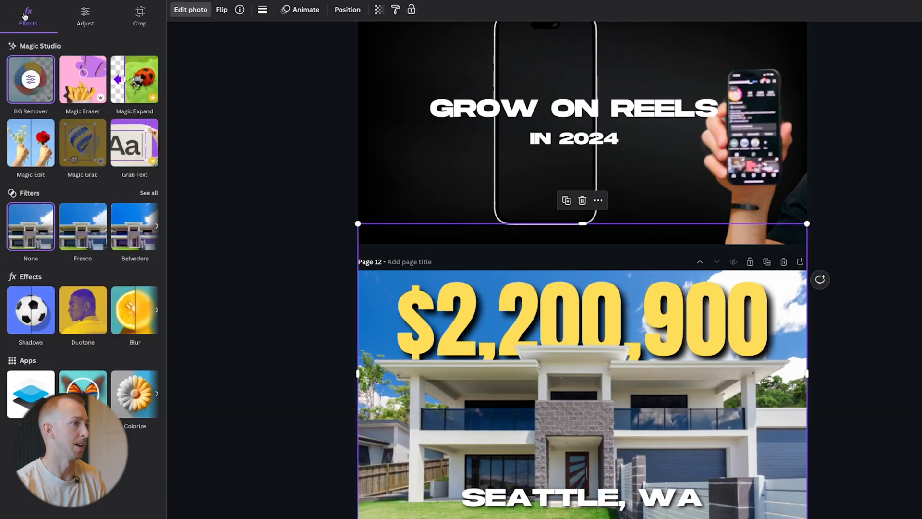
left_click(85, 20)
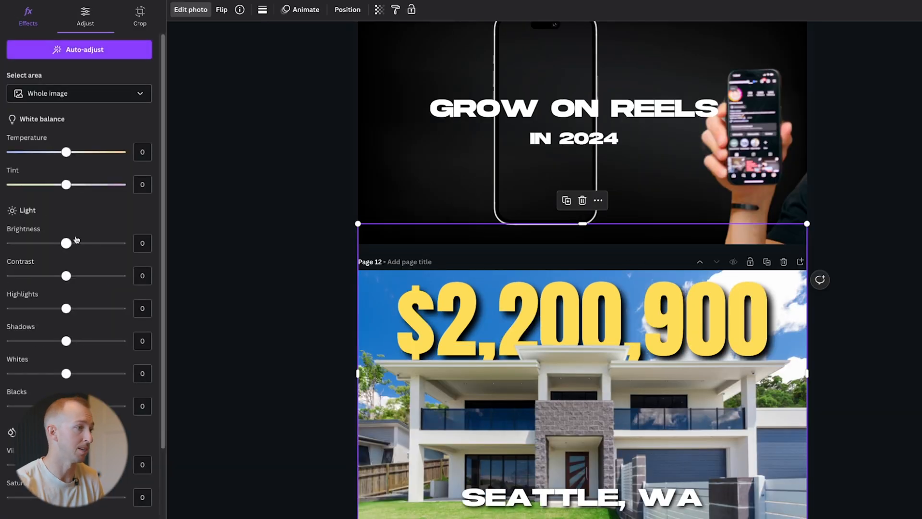
left_click_drag(65, 244, 91, 248)
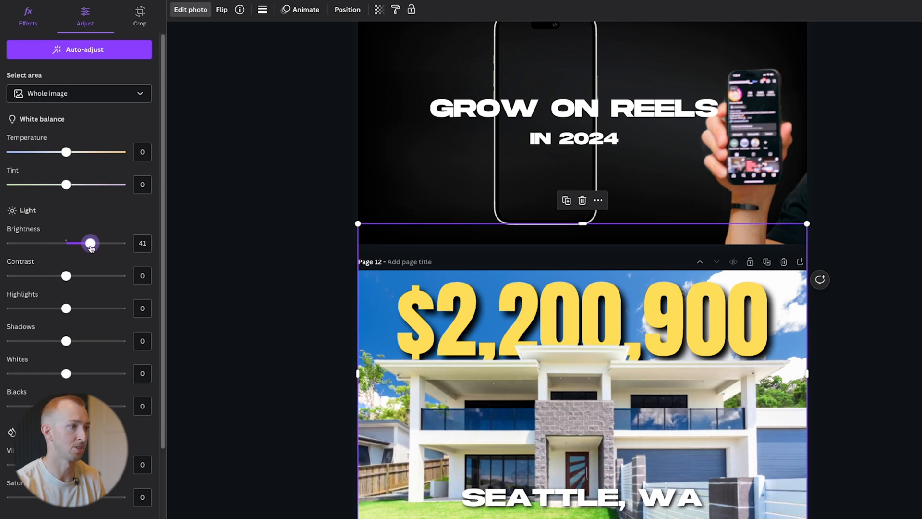
mouse_move(66, 276)
left_mouse_down()
mouse_move(82, 276)
mouse_move(60, 277)
mouse_move(75, 276)
left_mouse_up()
scroll(74, 276, "down", 1)
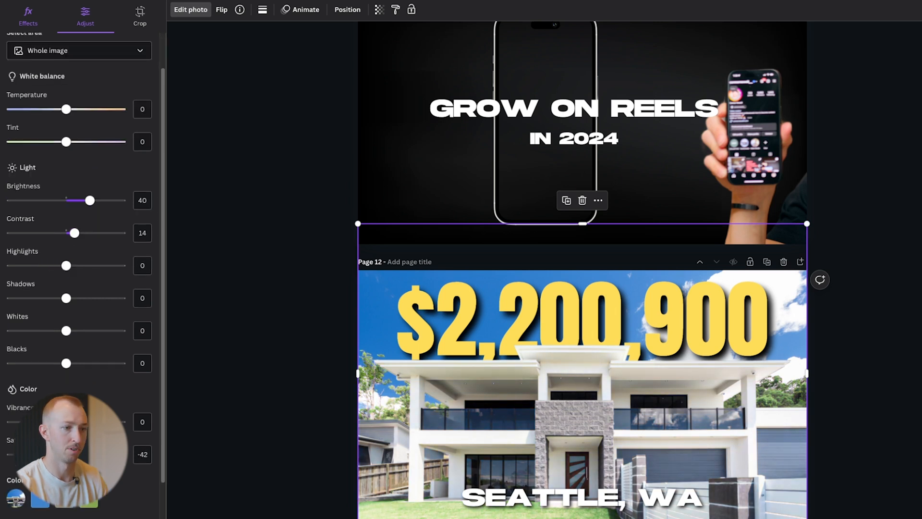